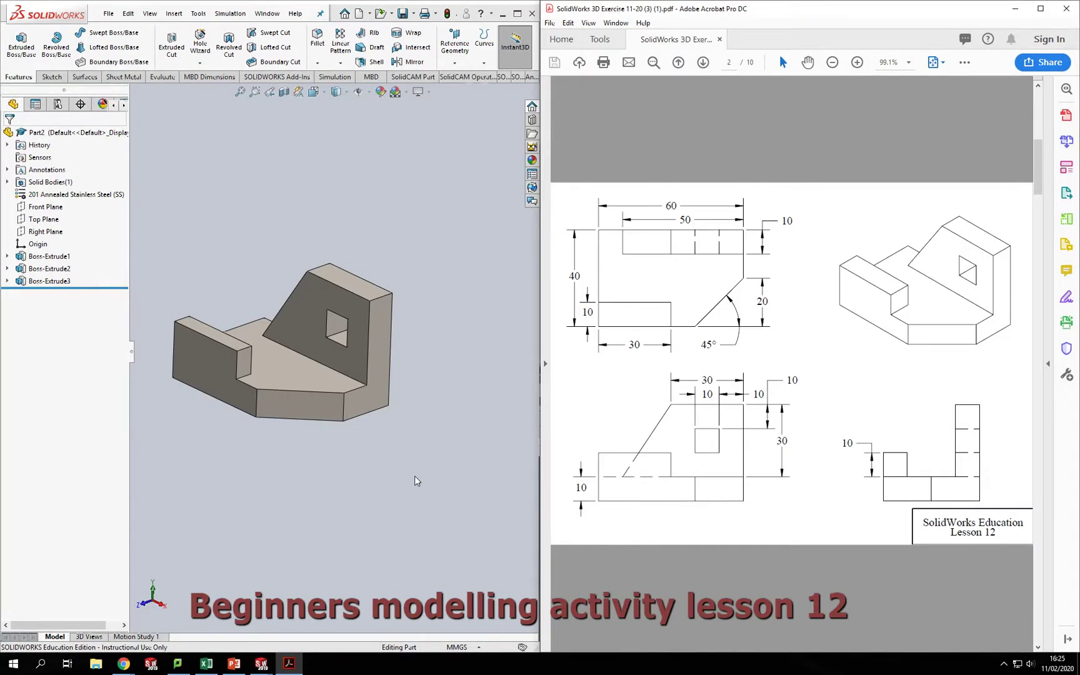
- Zoom the view of the blank new part
{"action": "scroll", "coordinate": [188, 375], "scroll_direction": "up", "scroll_amount": 2}
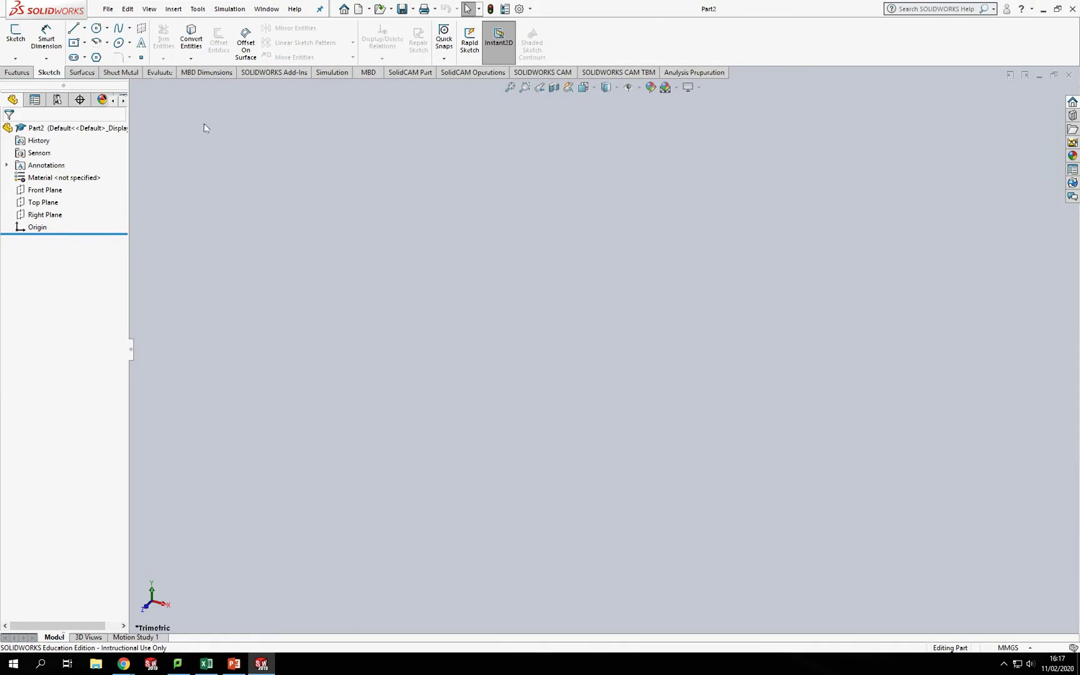
- Start a new sketch on the Top Plane with the Line tool
{"action": "left_click", "coordinate": [43, 203]}
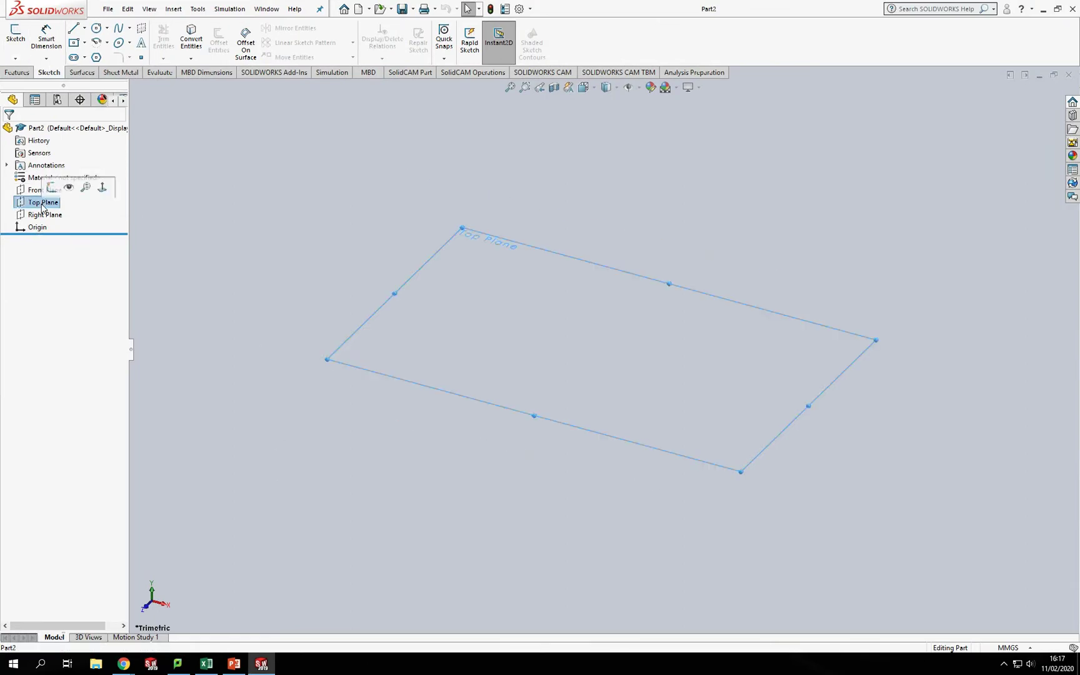
{"action": "left_click", "coordinate": [15, 36]}
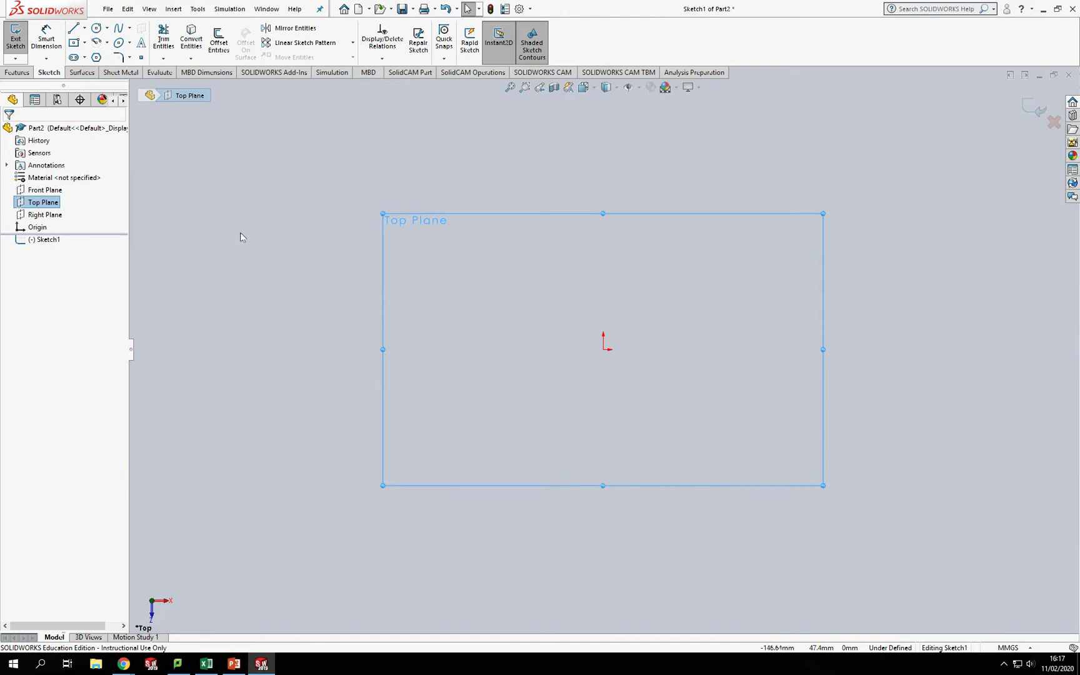
{"action": "left_click", "coordinate": [73, 28]}
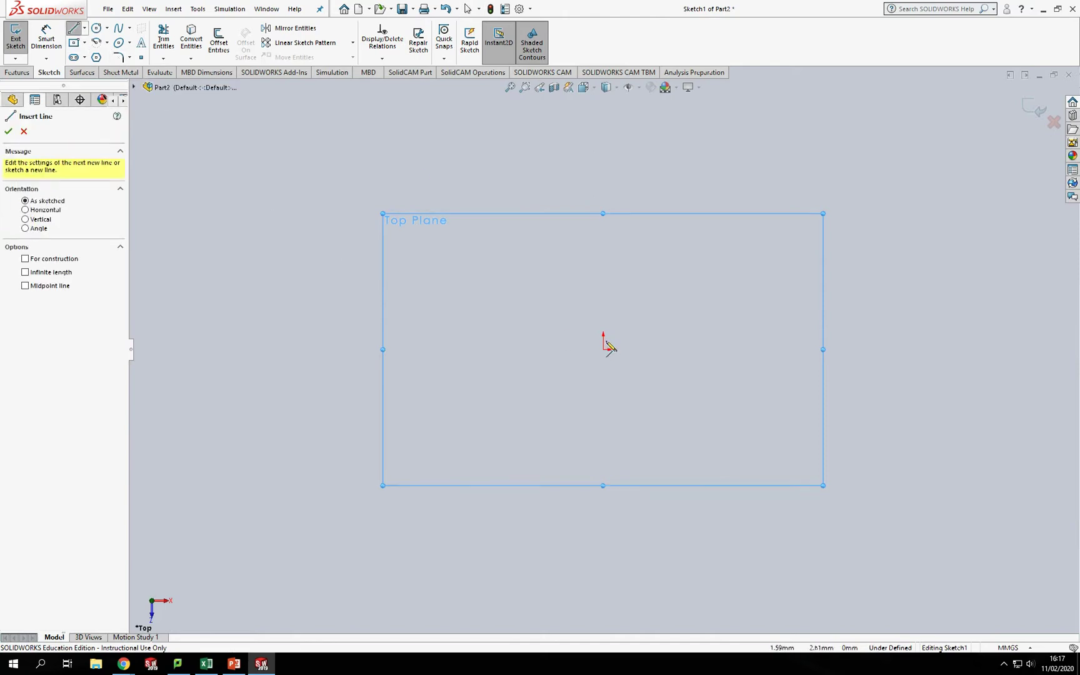
- Draw a closed five-segment outline from the origin with one slanted corner
{"action": "left_click", "coordinate": [603, 350]}
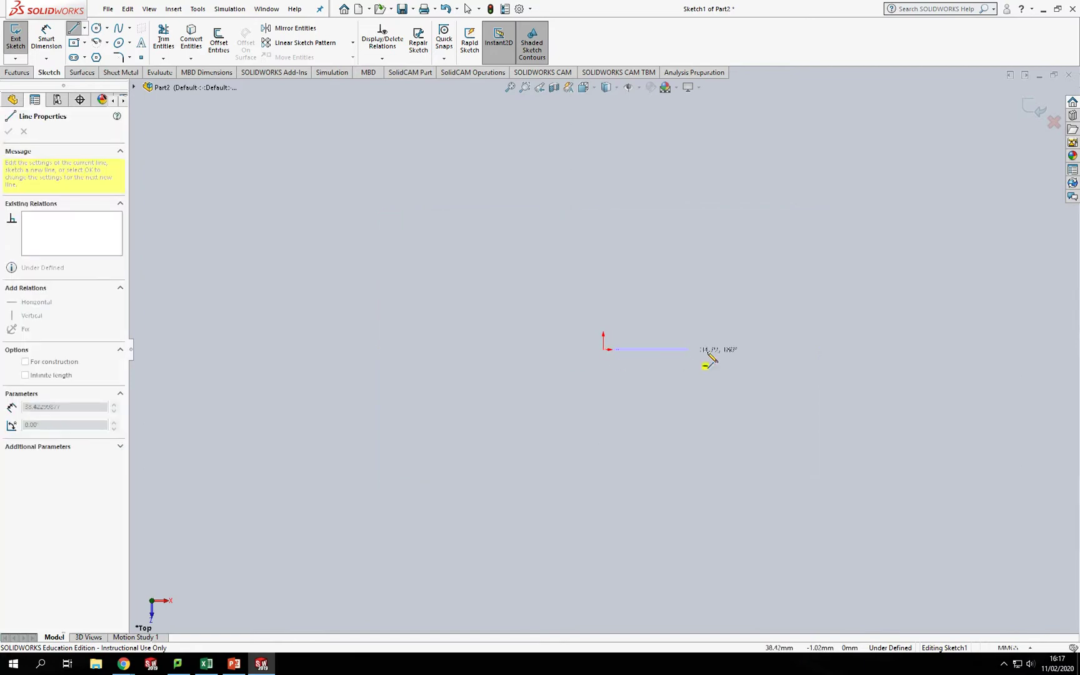
{"action": "left_click", "coordinate": [735, 349]}
{"action": "left_click", "coordinate": [818, 313]}
{"action": "left_click", "coordinate": [819, 235]}
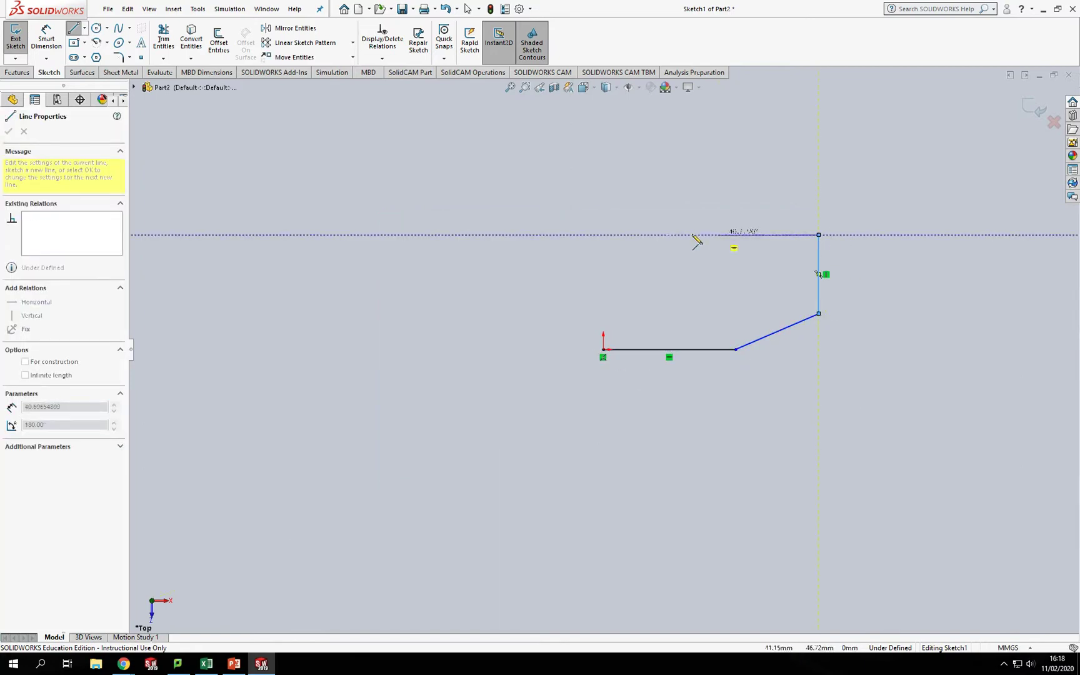
{"action": "left_click", "coordinate": [602, 234]}
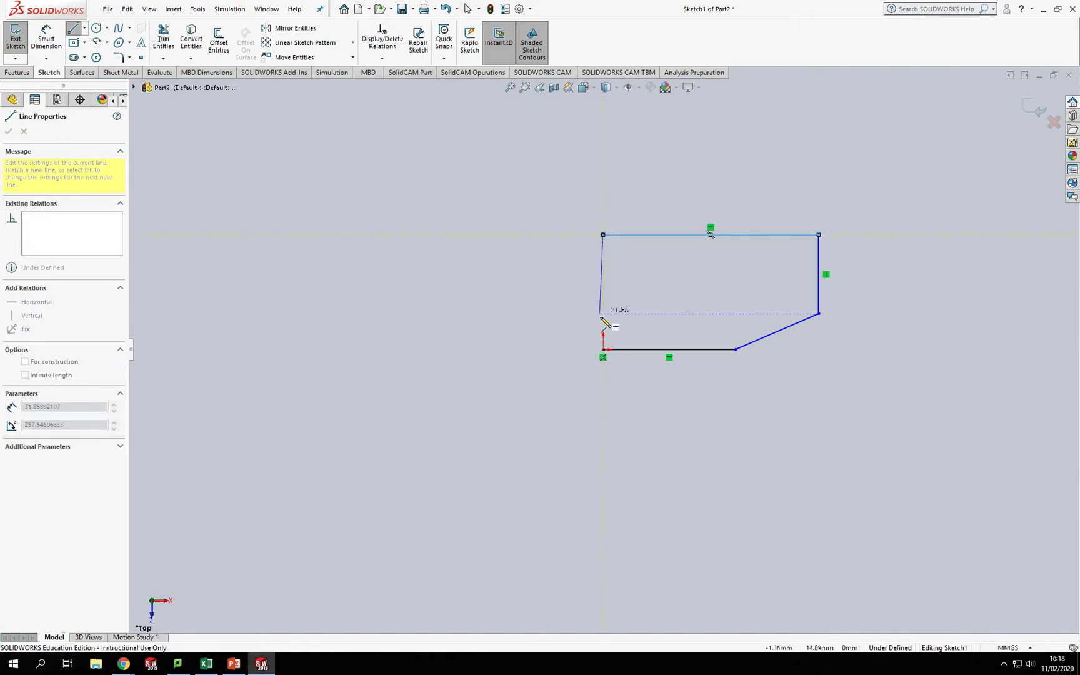
{"action": "left_click", "coordinate": [603, 349]}
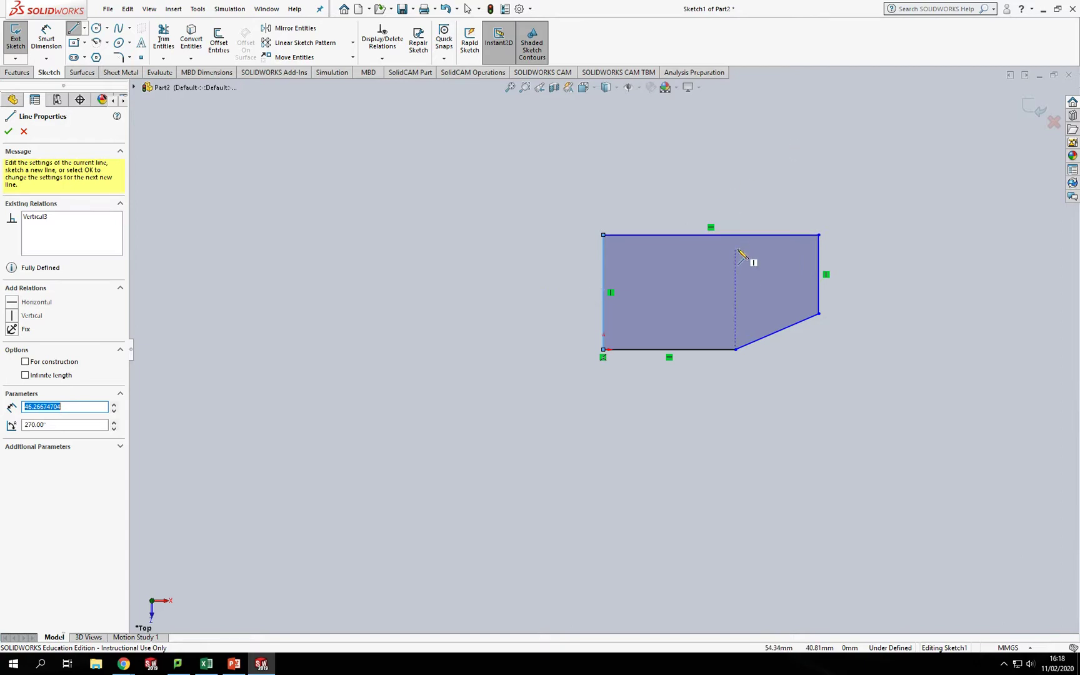
- Dimension the outline's left edge to 40 mm and top edge to 60 mm
{"action": "left_click", "coordinate": [46, 38]}
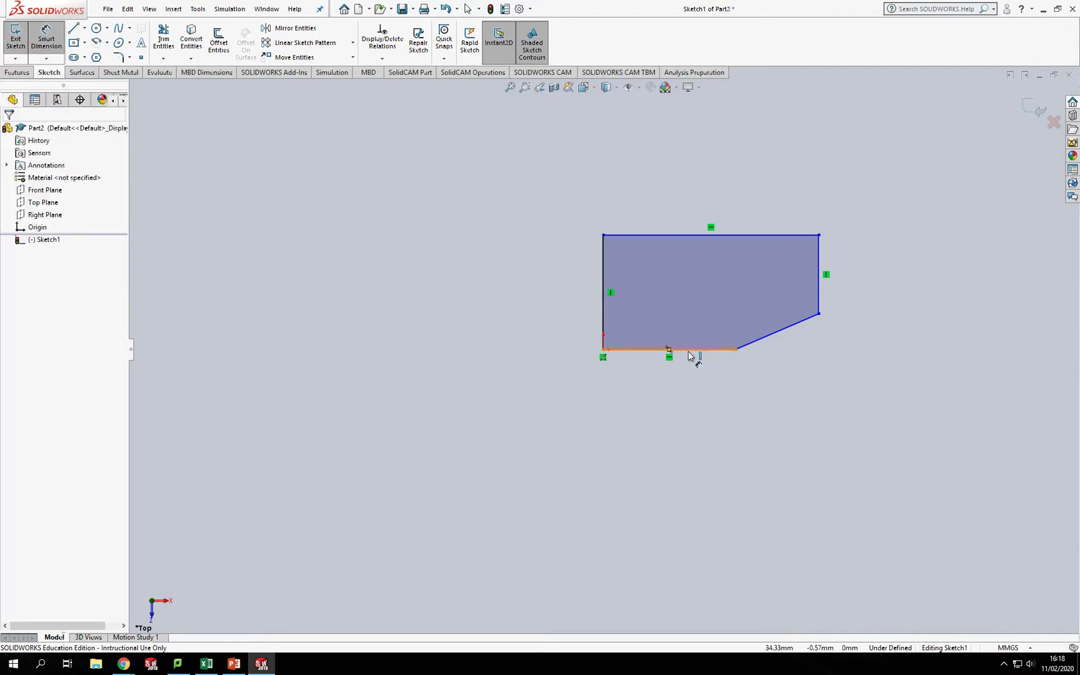
{"action": "left_click", "coordinate": [603, 278]}
{"action": "left_click", "coordinate": [534, 289]}
{"action": "type", "text": "40"}
{"action": "key", "text": "Return"}
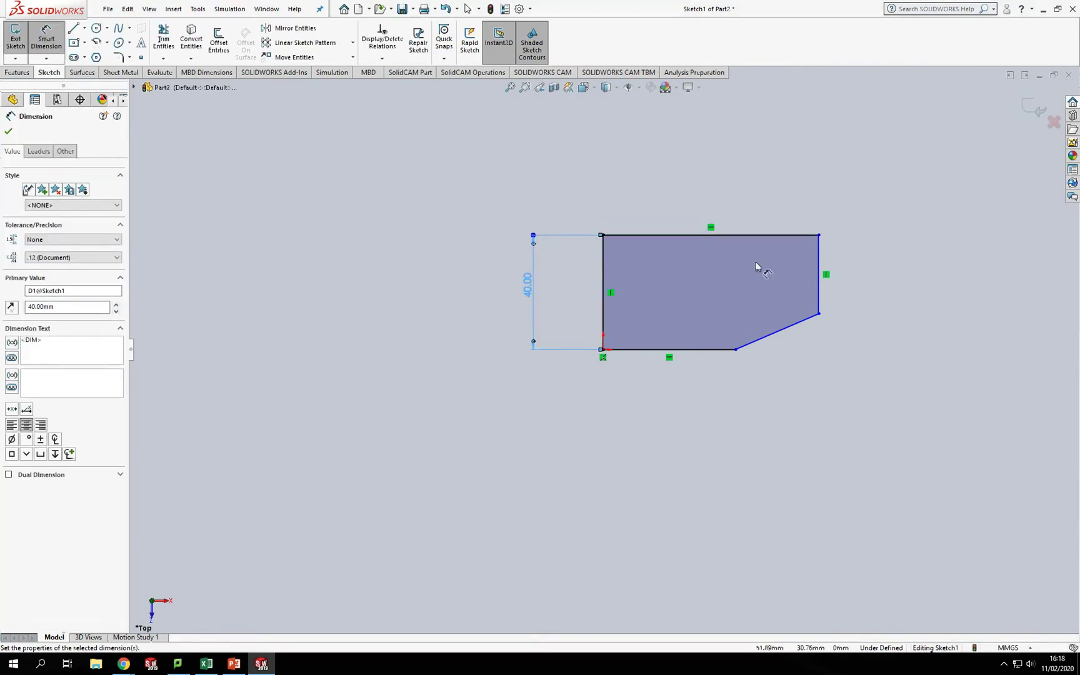
{"action": "left_click", "coordinate": [767, 240]}
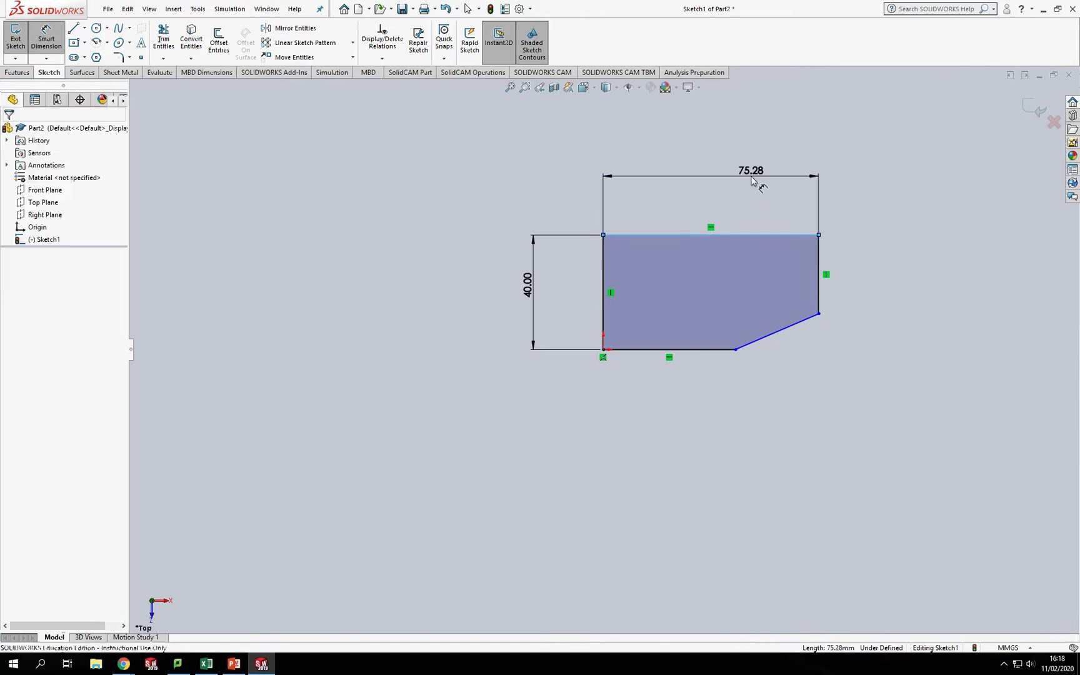
{"action": "left_click", "coordinate": [752, 177]}
{"action": "type", "text": "60"}
{"action": "key", "text": "Return"}
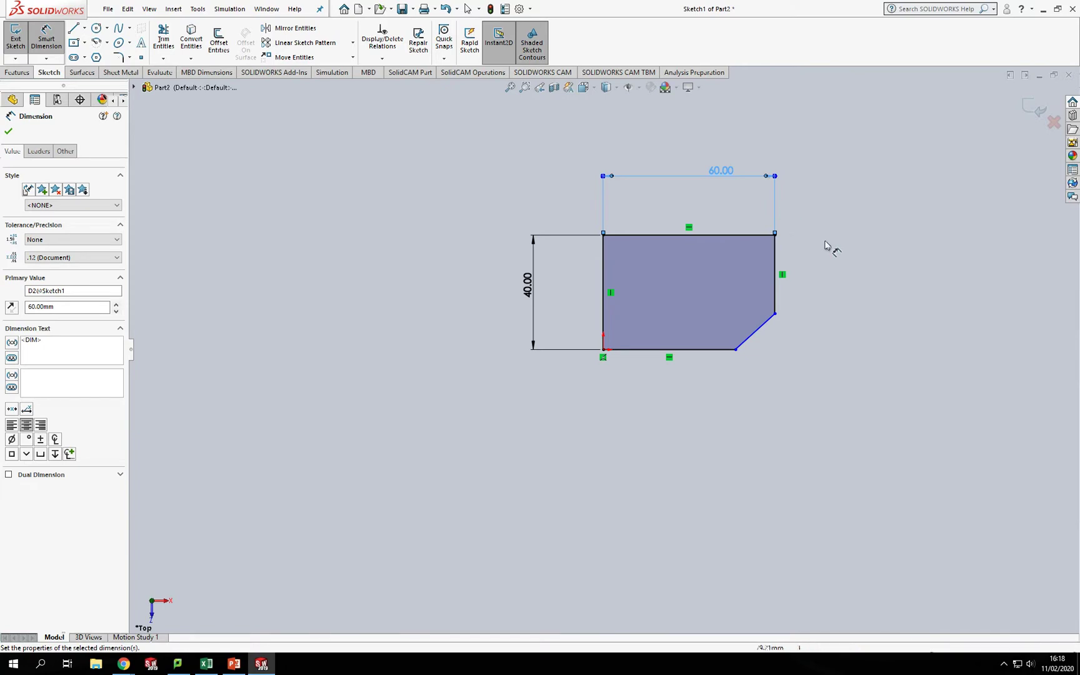
- Dimension the right edge to 20 mm and the slanted corner to 45°
{"action": "left_click", "coordinate": [778, 263]}
{"action": "left_click", "coordinate": [851, 257]}
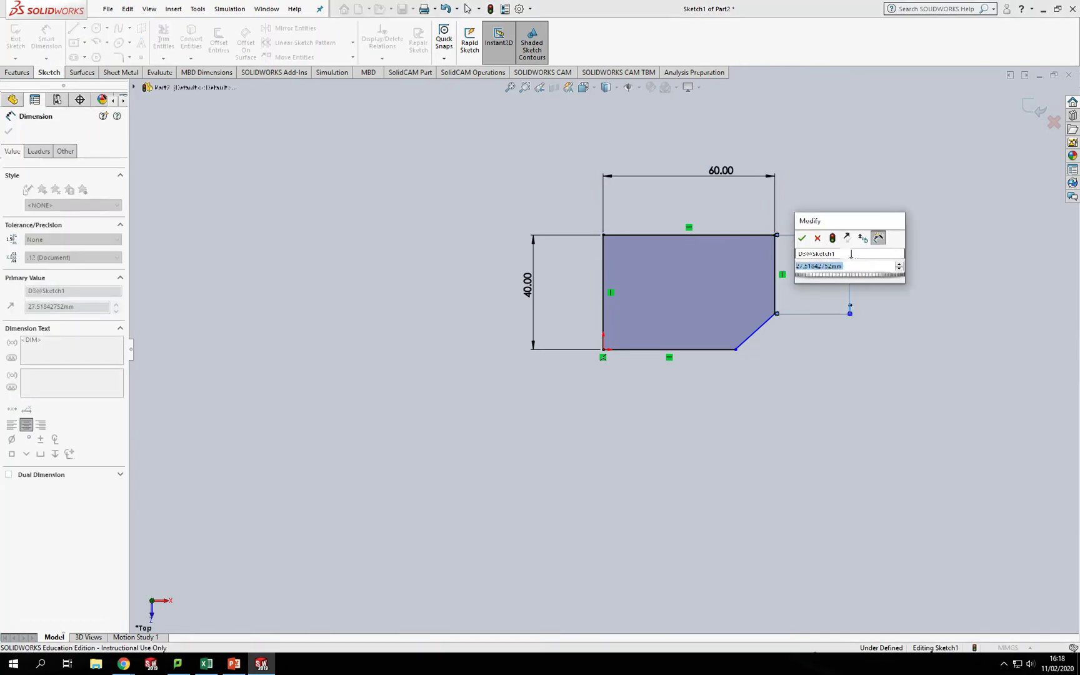
{"action": "type", "text": "20"}
{"action": "key", "text": "Return"}
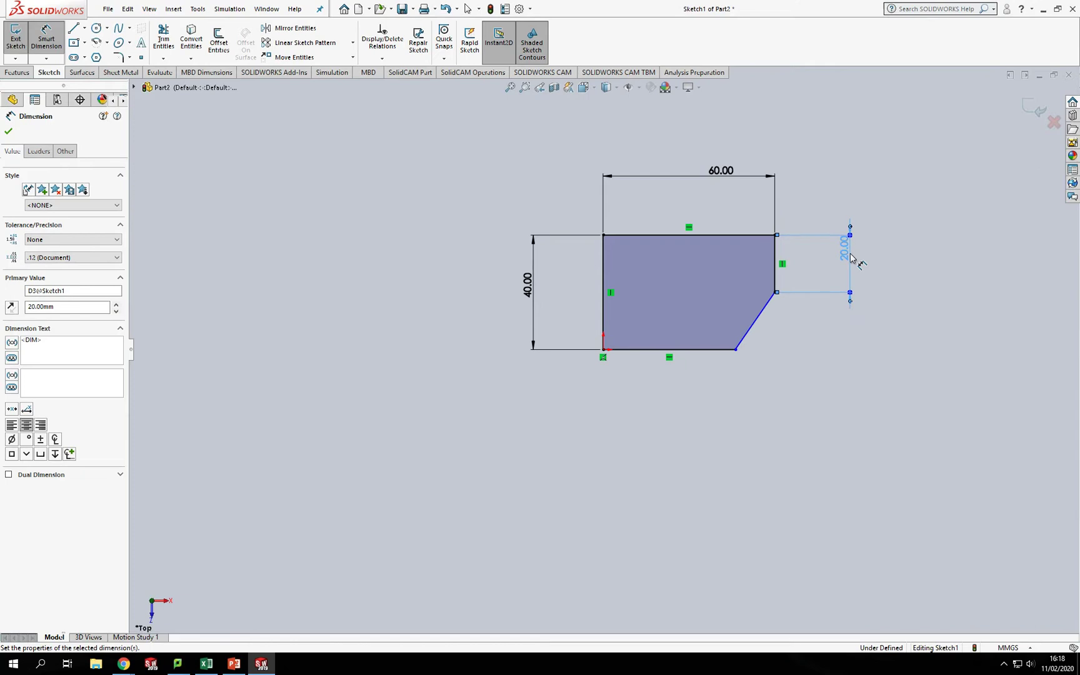
{"action": "left_click", "coordinate": [753, 323]}
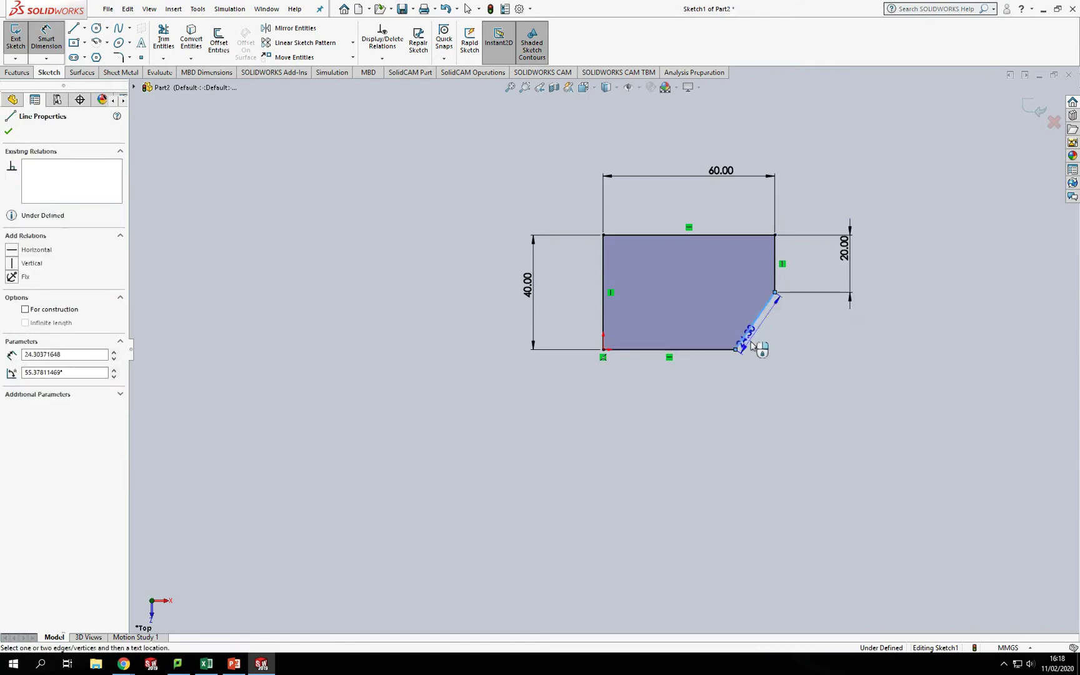
{"action": "left_click", "coordinate": [725, 349]}
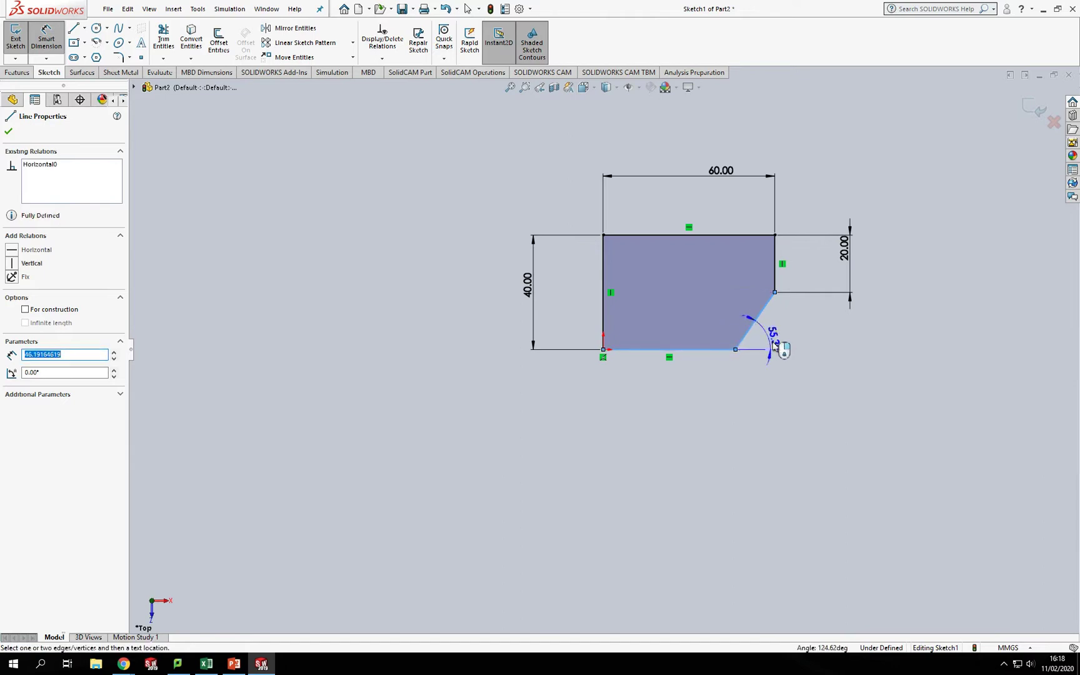
{"action": "left_click", "coordinate": [778, 341]}
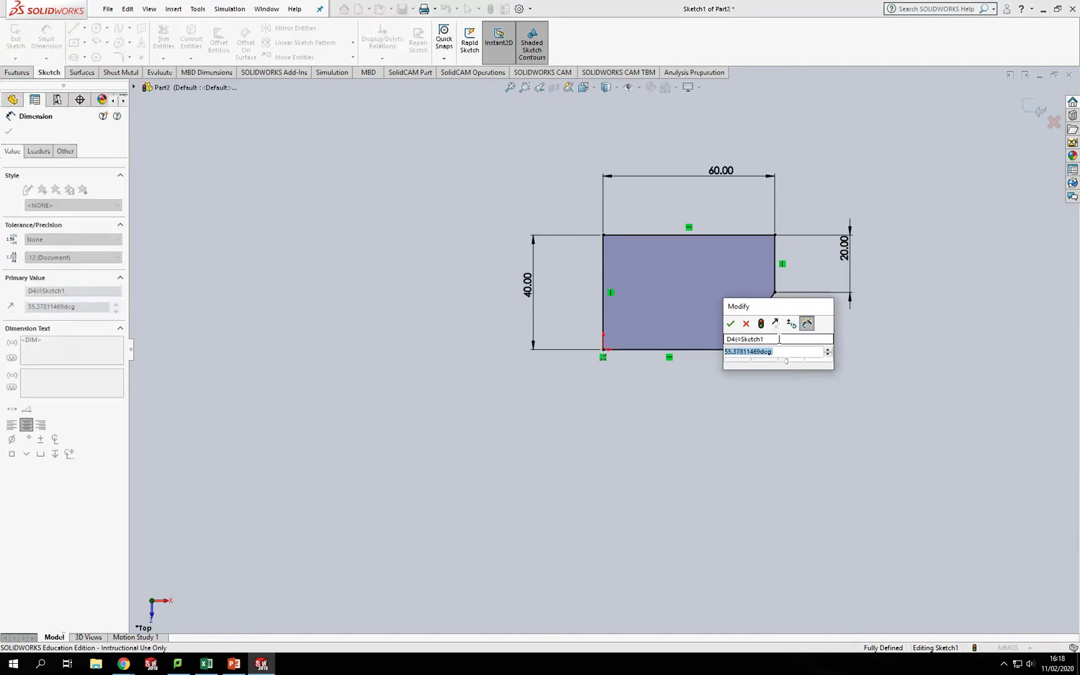
{"action": "type", "text": "45"}
{"action": "key", "text": "Return"}
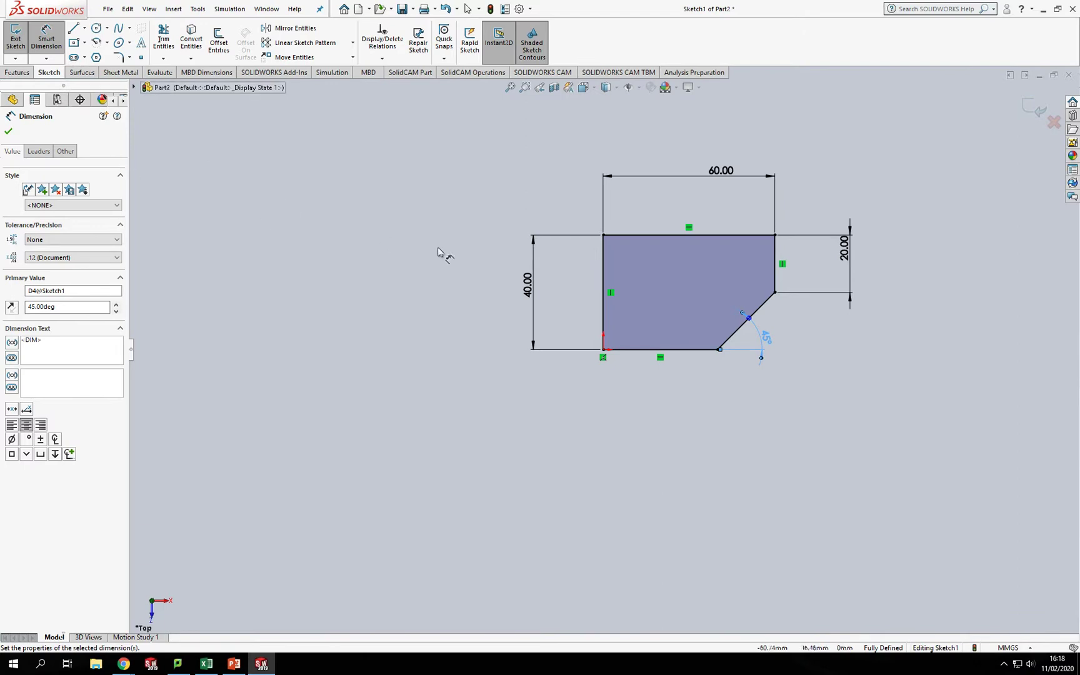
- Extrude the outline 10 mm Blind into the base plate
{"action": "left_click", "coordinate": [16, 73]}
{"action": "left_click", "coordinate": [21, 42]}
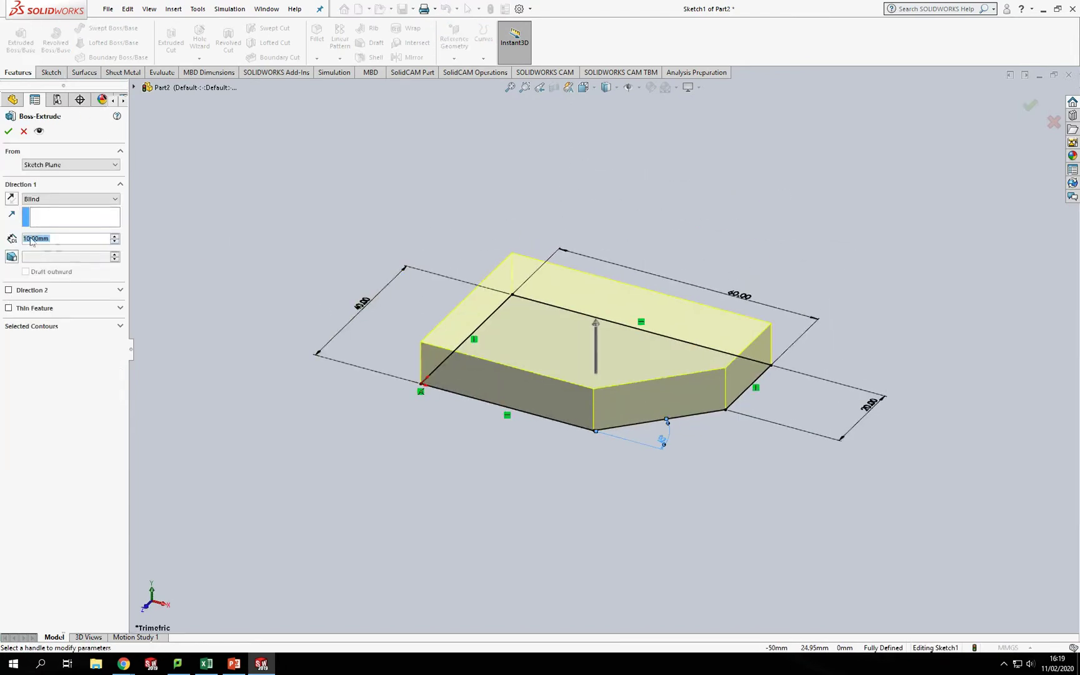
{"action": "left_click", "coordinate": [8, 131]}
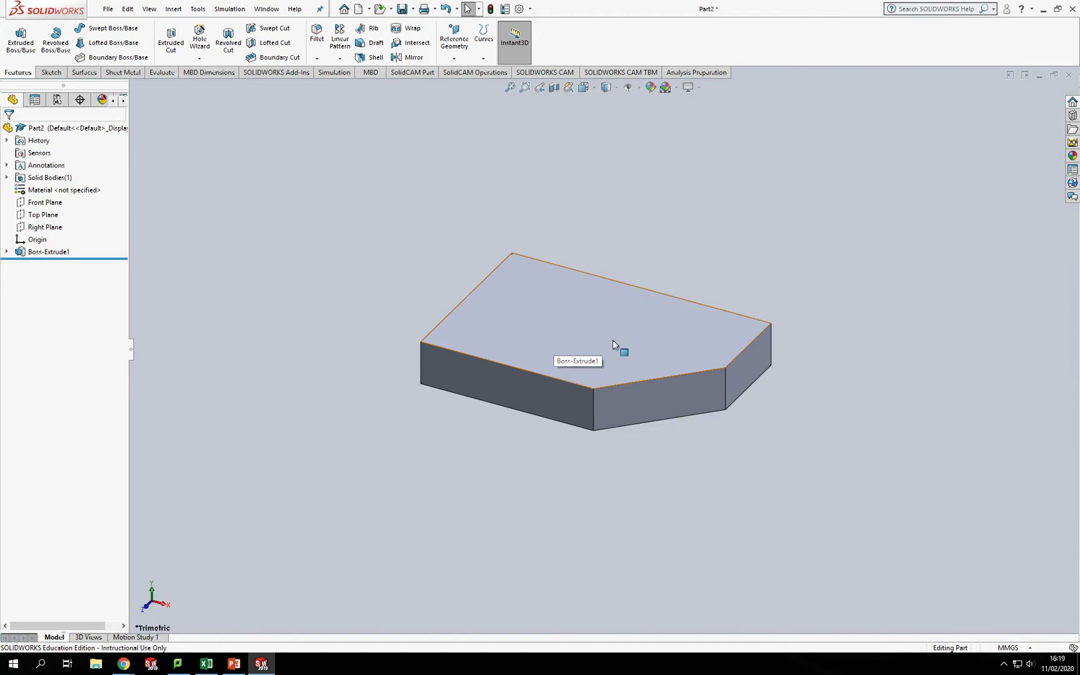
- Sketch a corner rectangle at the lower-left corner of the plate's top face
{"action": "left_click", "coordinate": [508, 341]}
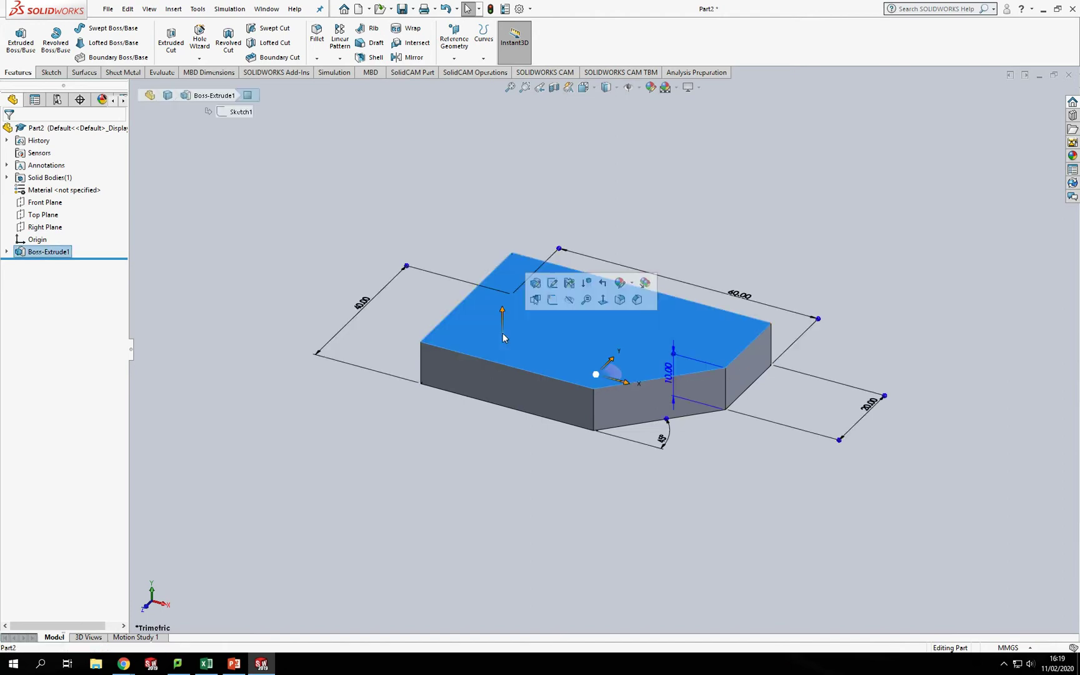
{"action": "left_click", "coordinate": [552, 301]}
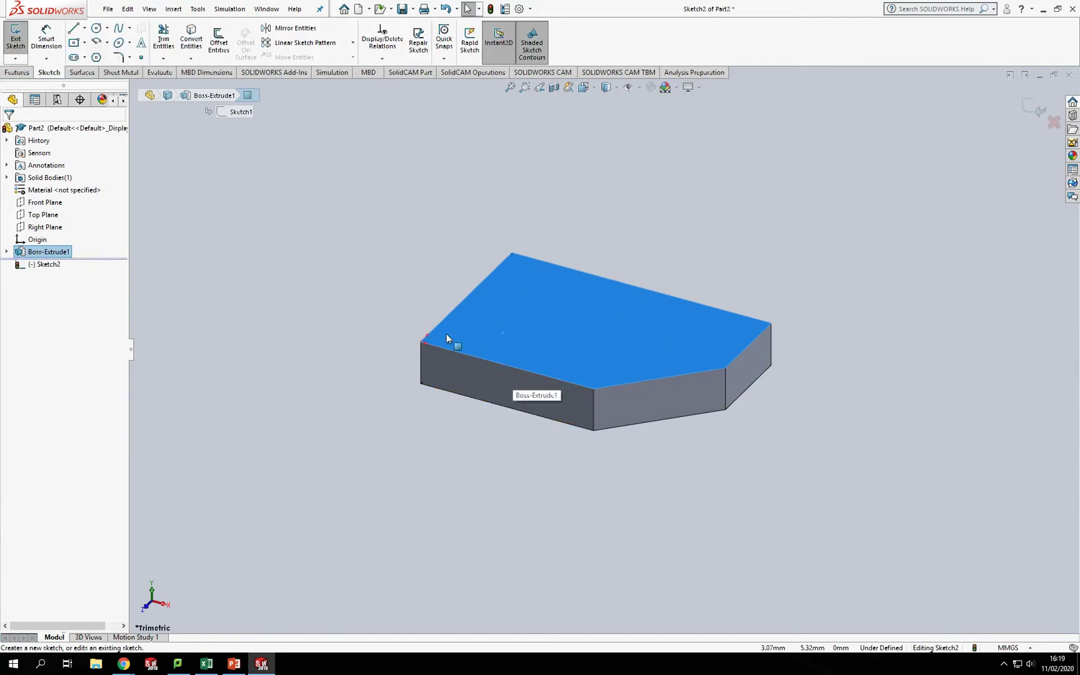
{"action": "key", "text": "space"}
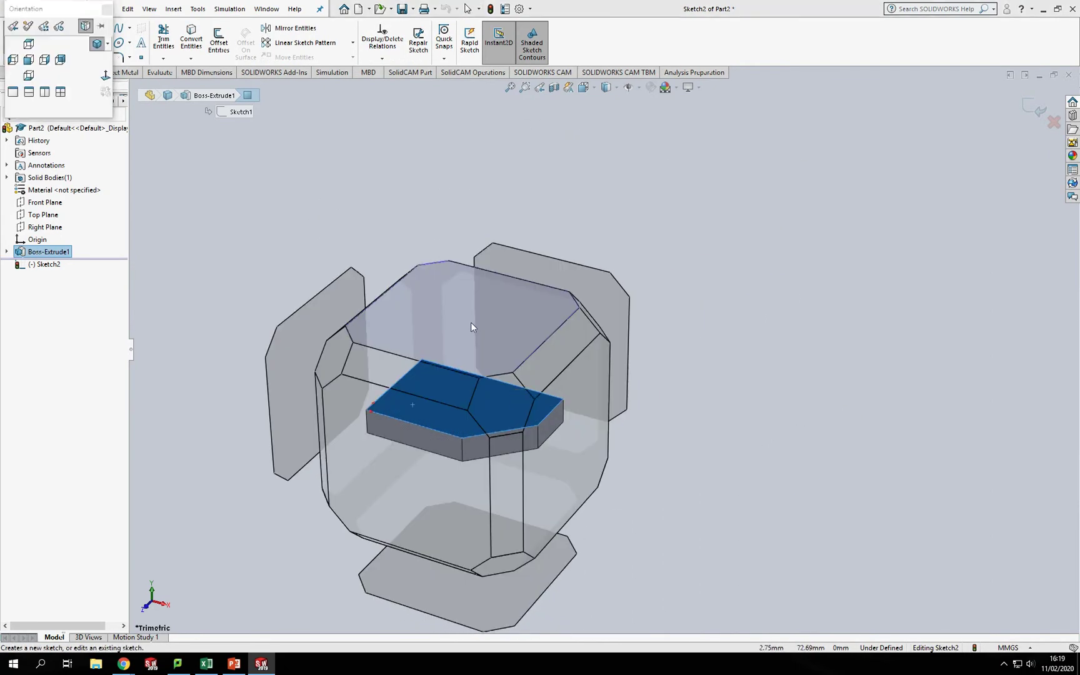
{"action": "left_click", "coordinate": [470, 321]}
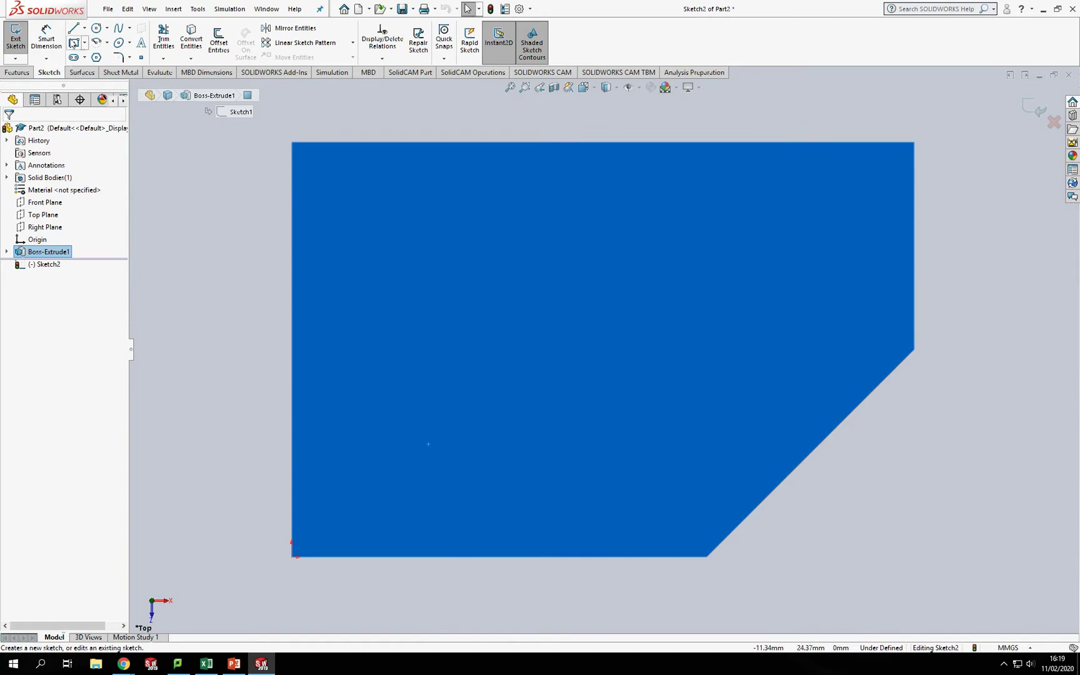
{"action": "left_click", "coordinate": [85, 43]}
{"action": "left_click", "coordinate": [100, 58]}
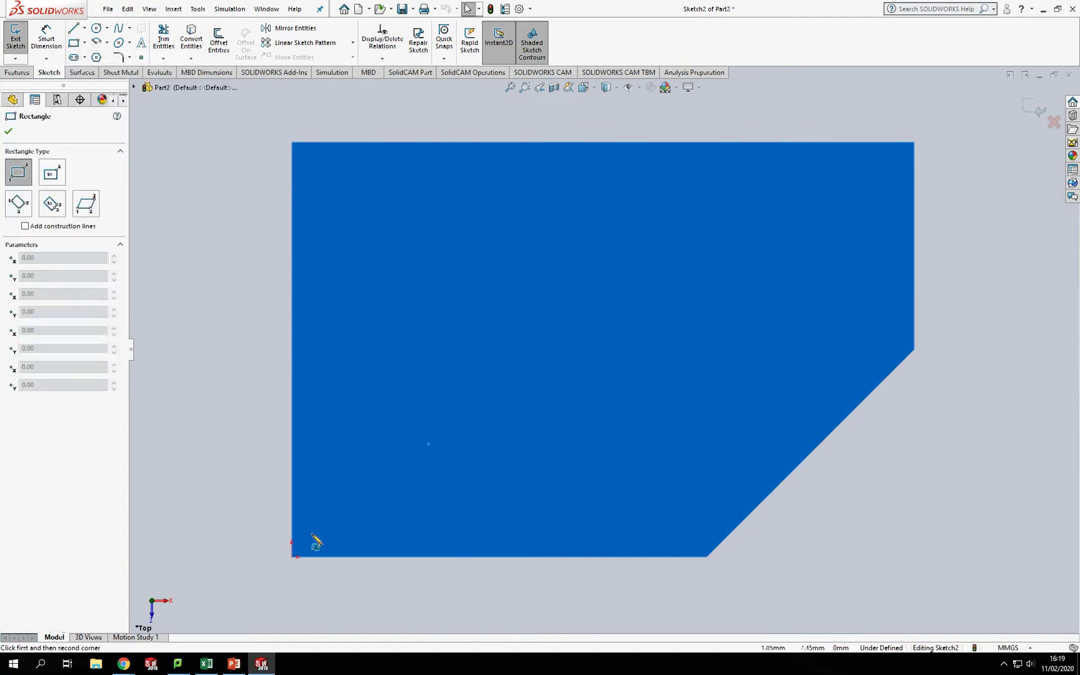
{"action": "left_click", "coordinate": [292, 556]}
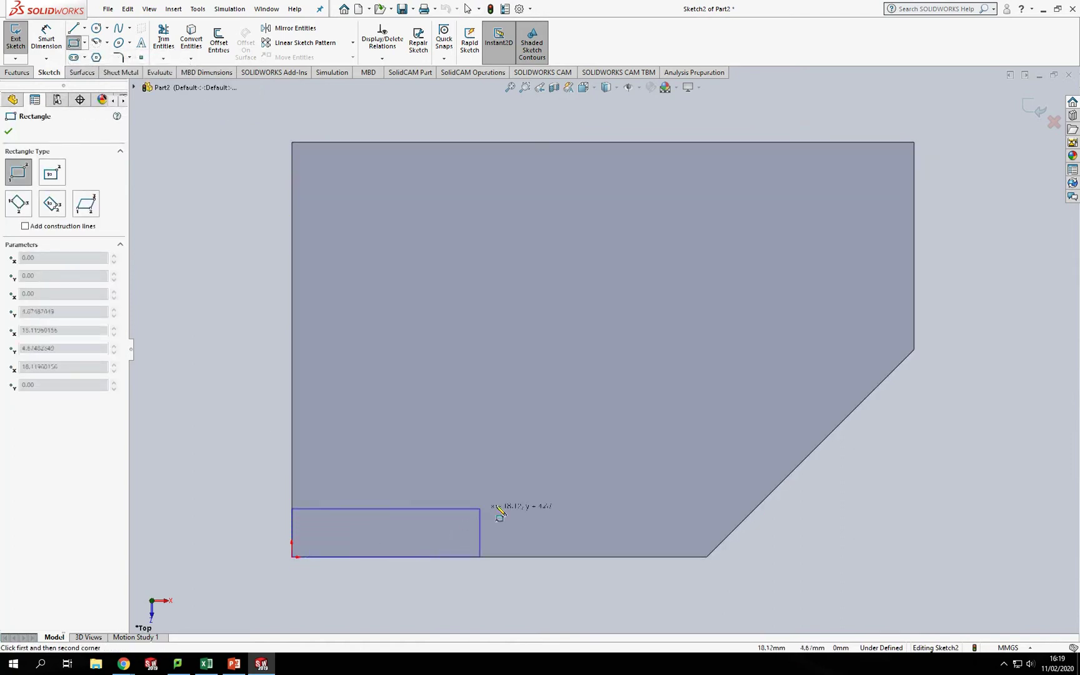
{"action": "left_click", "coordinate": [555, 490]}
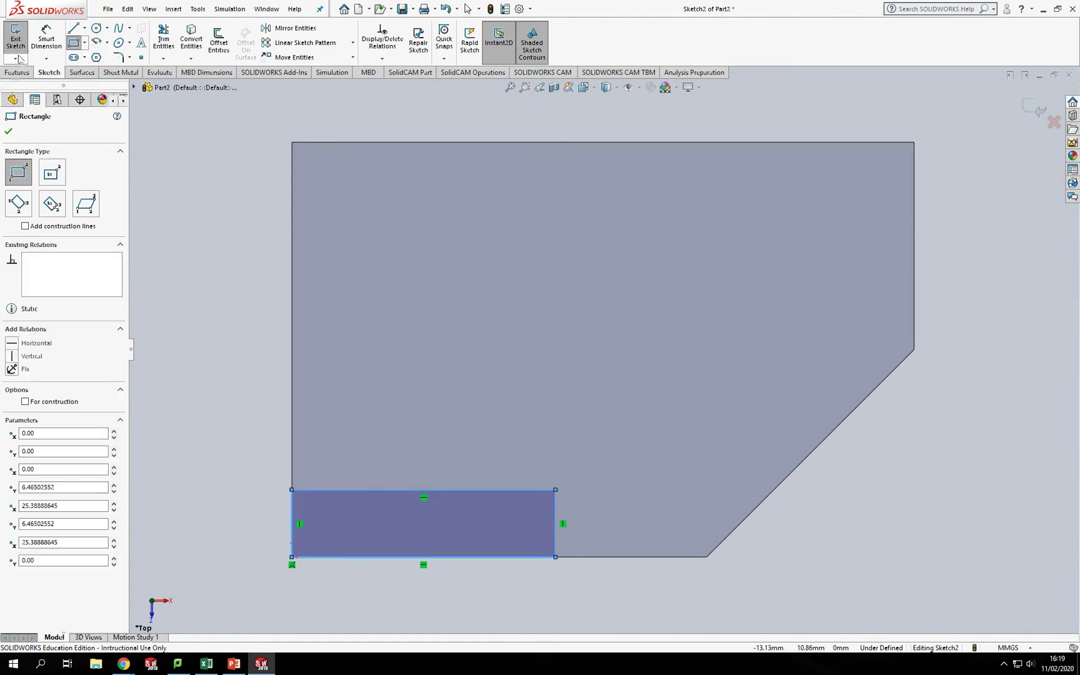
- Dimension the rectangle 6.47 mm tall and 30 mm wide
{"action": "left_click", "coordinate": [46, 38]}
{"action": "left_click", "coordinate": [292, 515]}
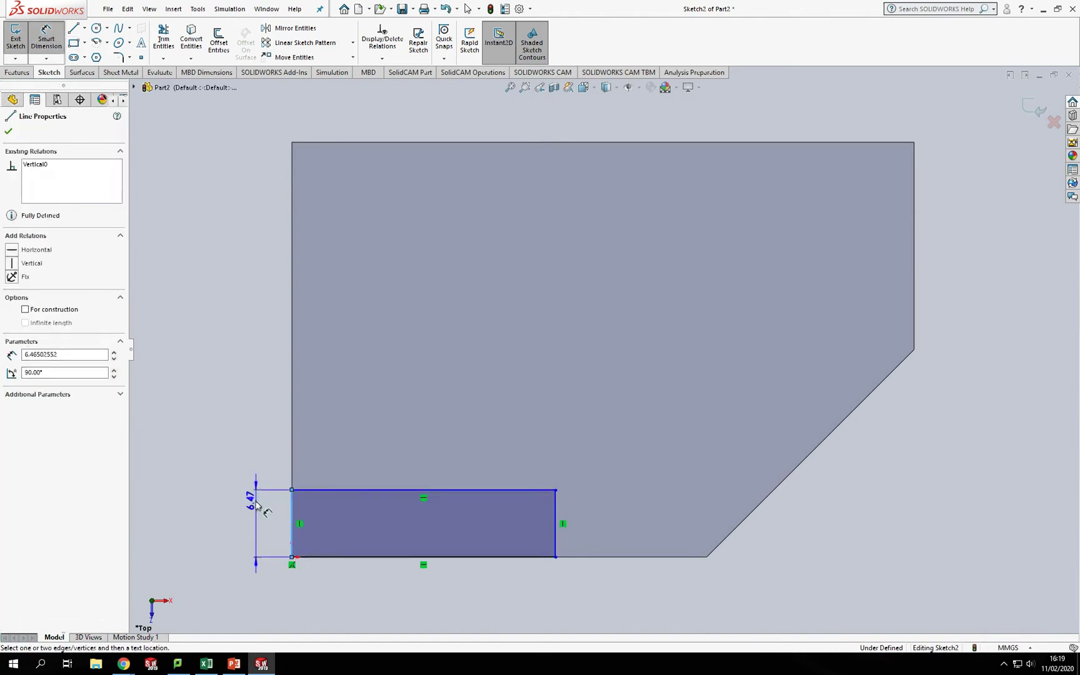
{"action": "left_click", "coordinate": [248, 521]}
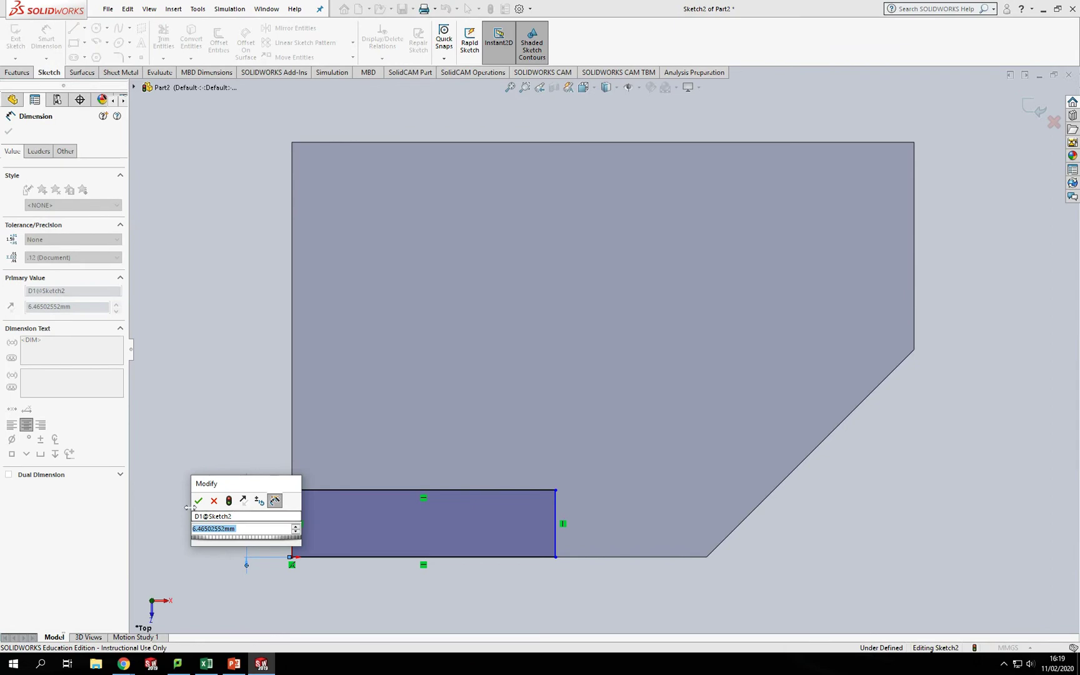
{"action": "left_click", "coordinate": [199, 500]}
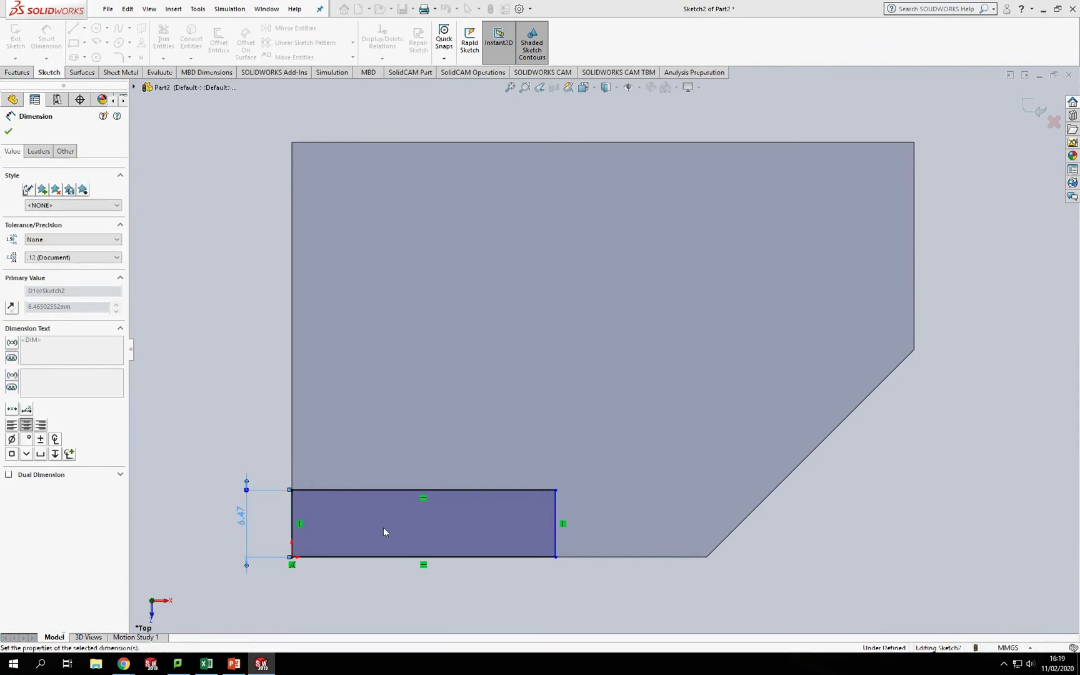
{"action": "left_click", "coordinate": [485, 558]}
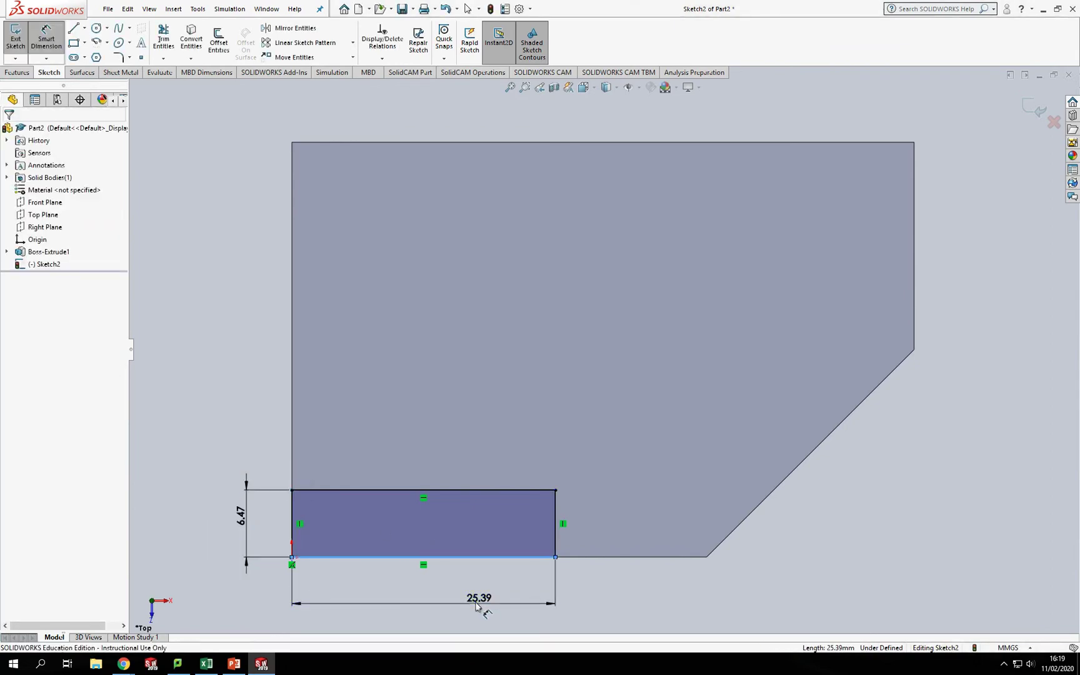
{"action": "left_click", "coordinate": [484, 609]}
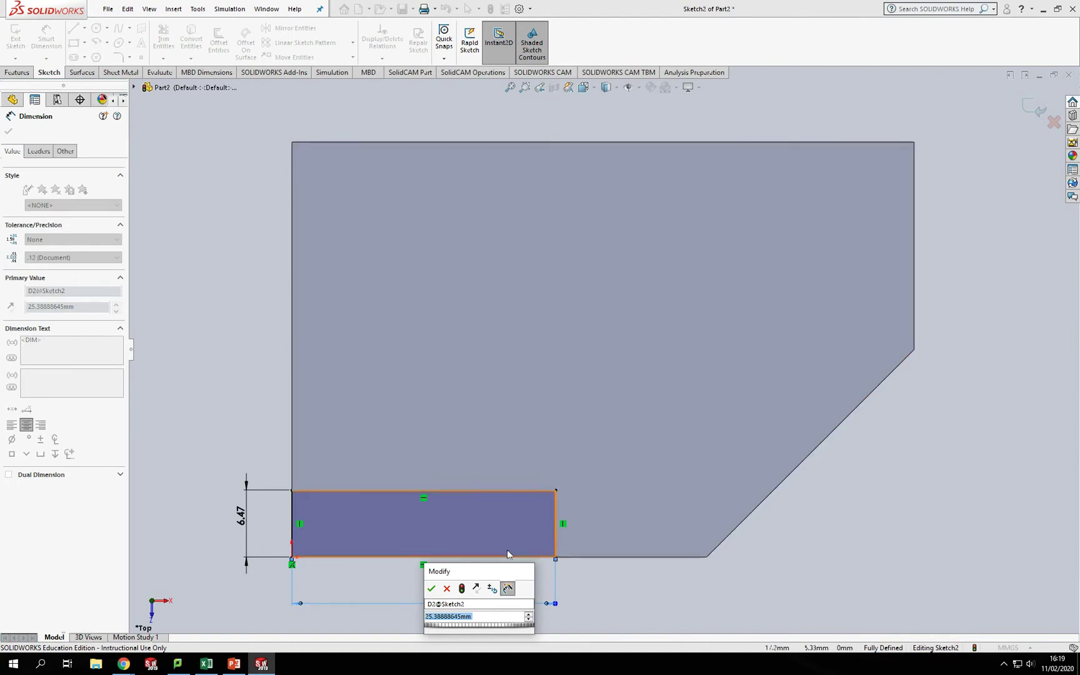
{"action": "left_click", "coordinate": [431, 588]}
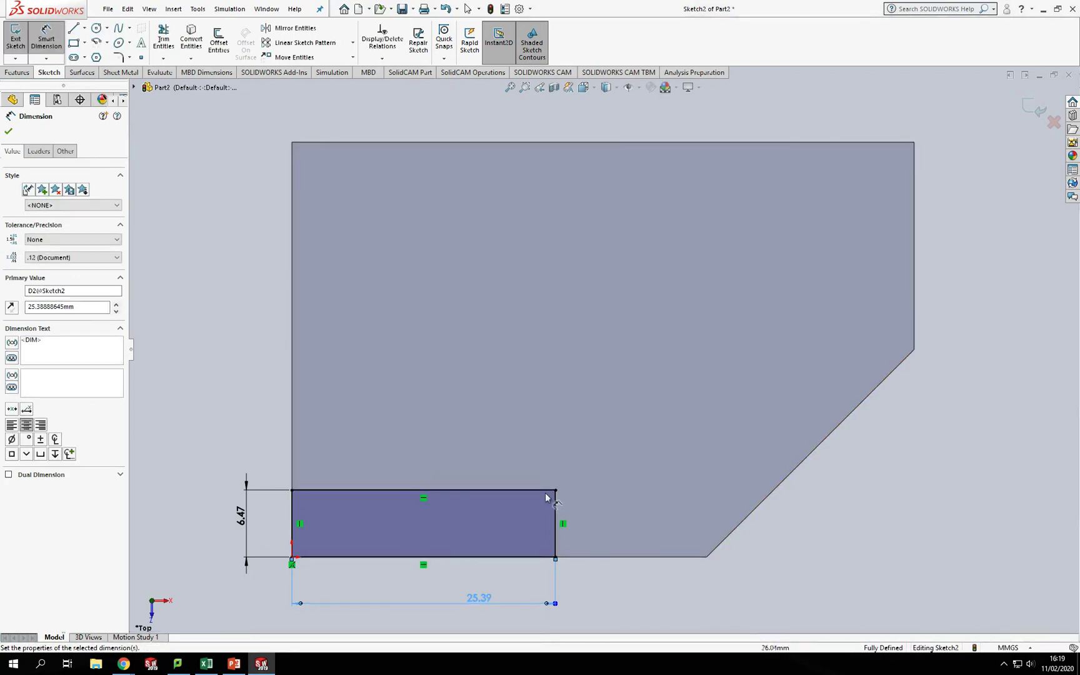
{"action": "double_click", "coordinate": [476, 598]}
{"action": "type", "text": "30"}
{"action": "key", "text": "Return"}
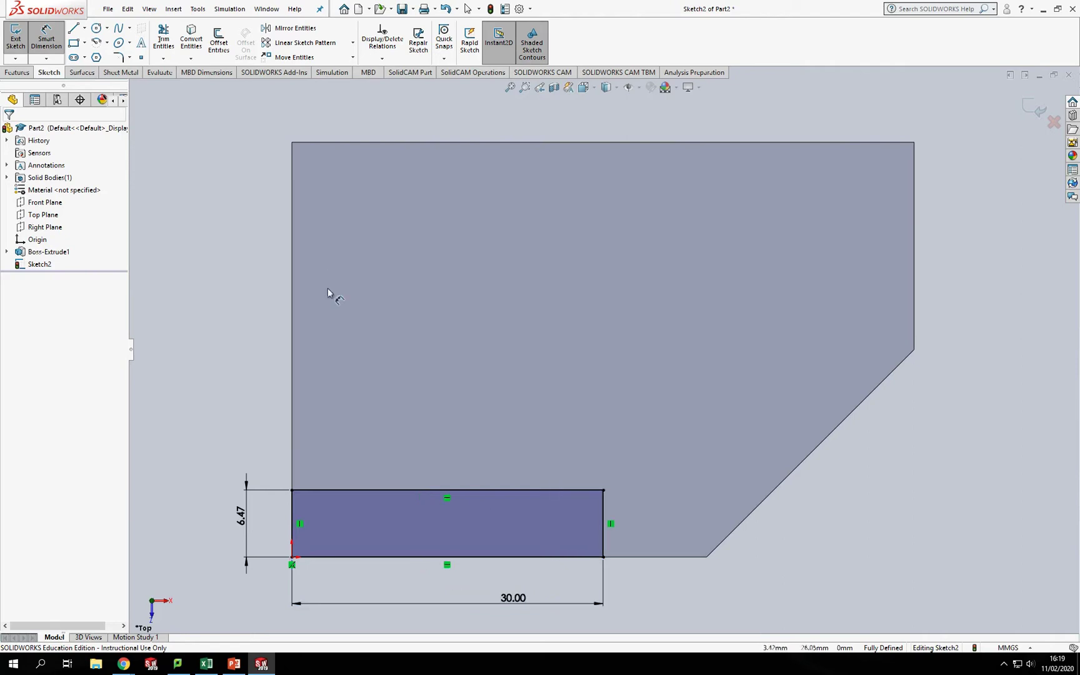
- Extrude the rectangle 10 mm into a raised block and orbit to inspect it
{"action": "mouse_move", "coordinate": [553, 514]}
{"action": "middle_mouse_down"}
{"action": "mouse_move", "coordinate": [537, 485]}
{"action": "mouse_move", "coordinate": [535, 397]}
{"action": "middle_mouse_up"}
{"action": "left_click", "coordinate": [17, 72]}
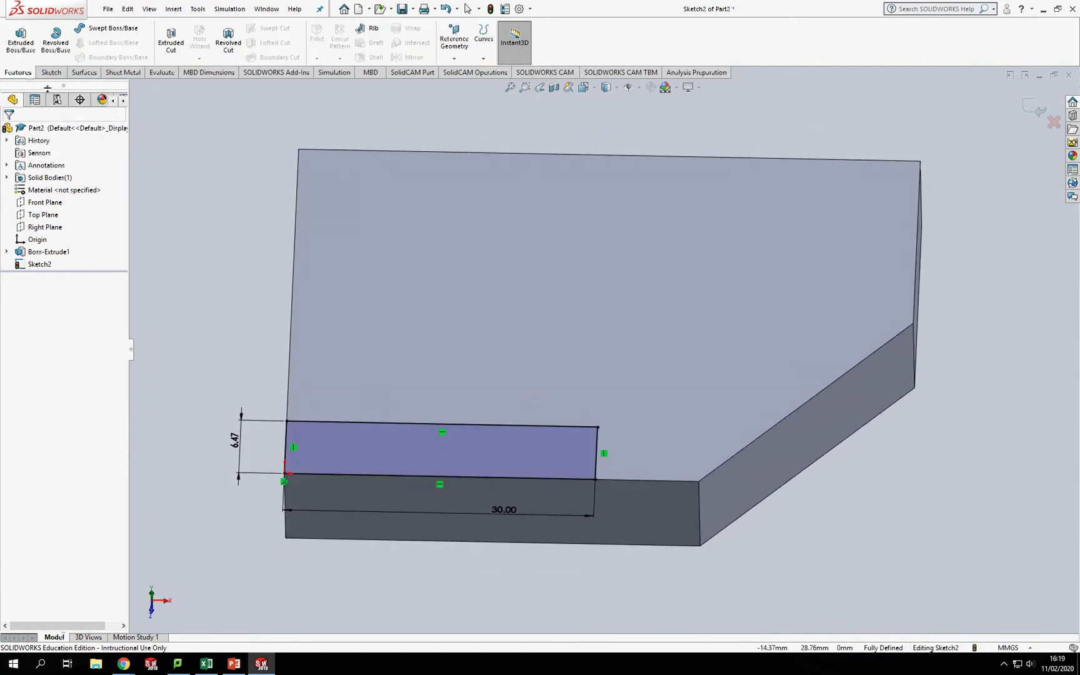
{"action": "left_click", "coordinate": [21, 39]}
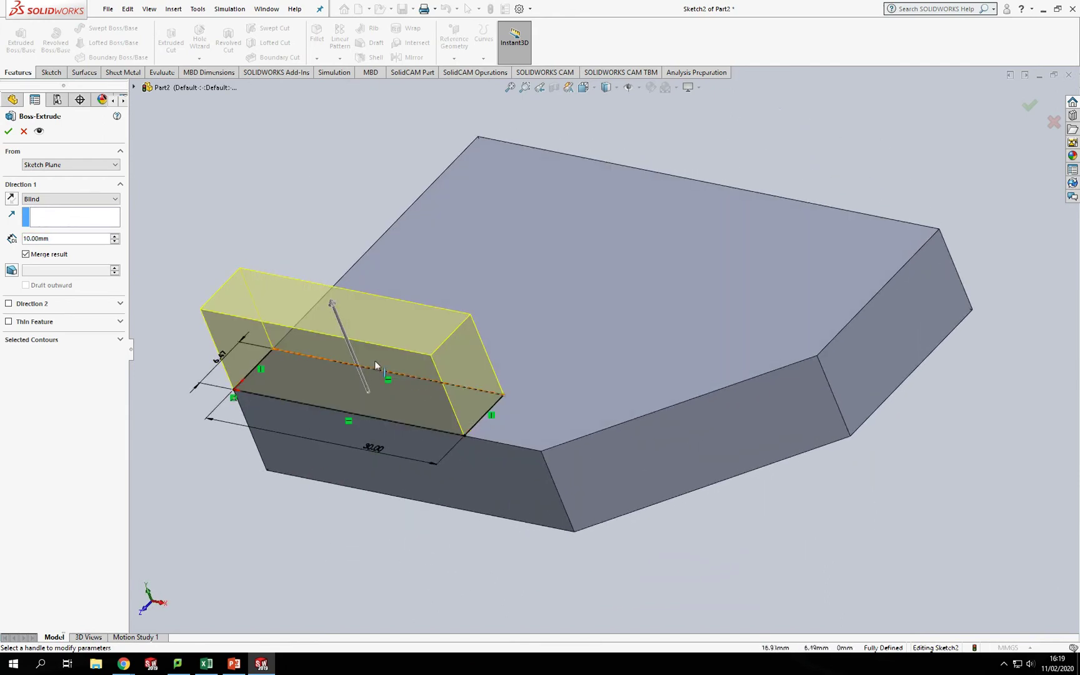
{"action": "left_click", "coordinate": [8, 133]}
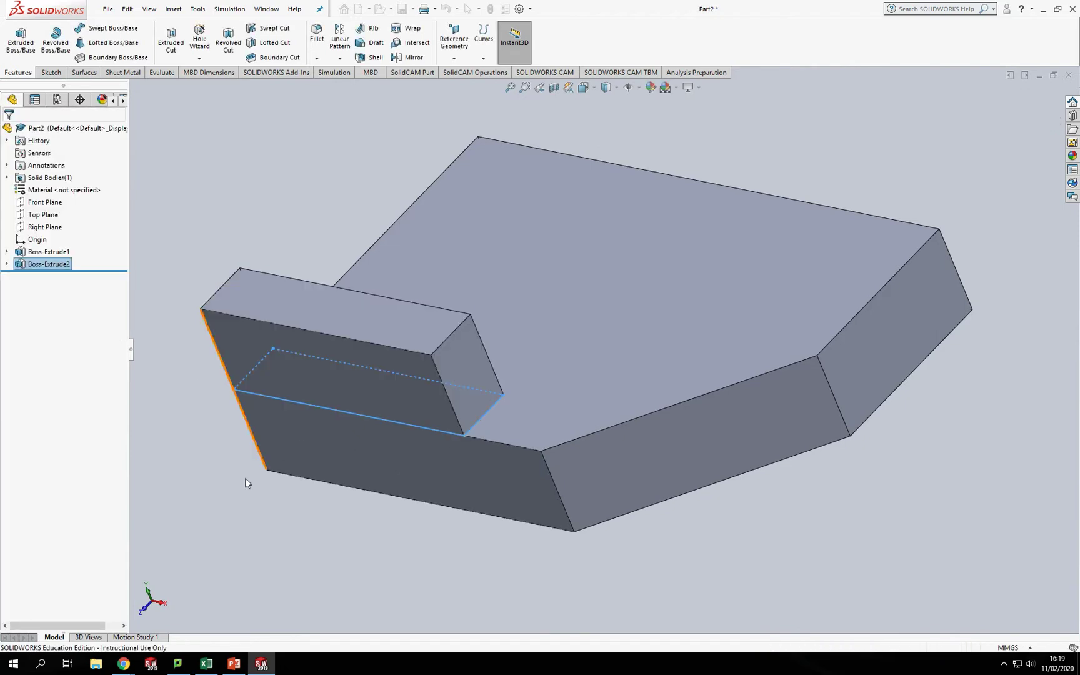
{"action": "middle_click_drag", "start_coordinate": [288, 536], "coordinate": [446, 385]}
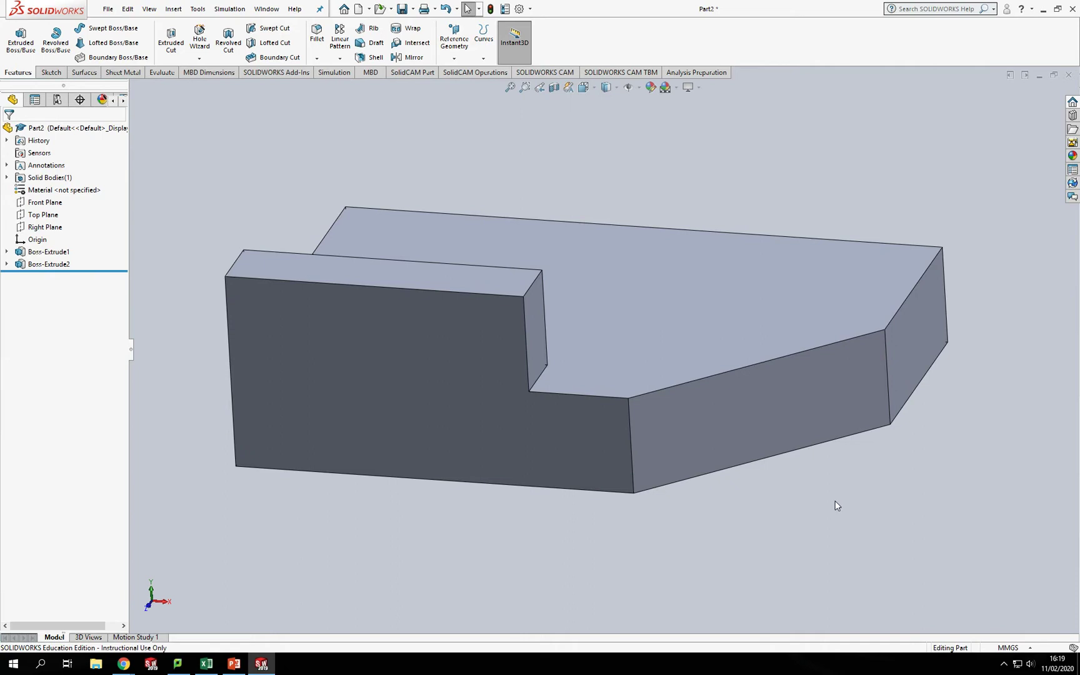
{"action": "middle_click_drag", "start_coordinate": [861, 501], "coordinate": [622, 516]}
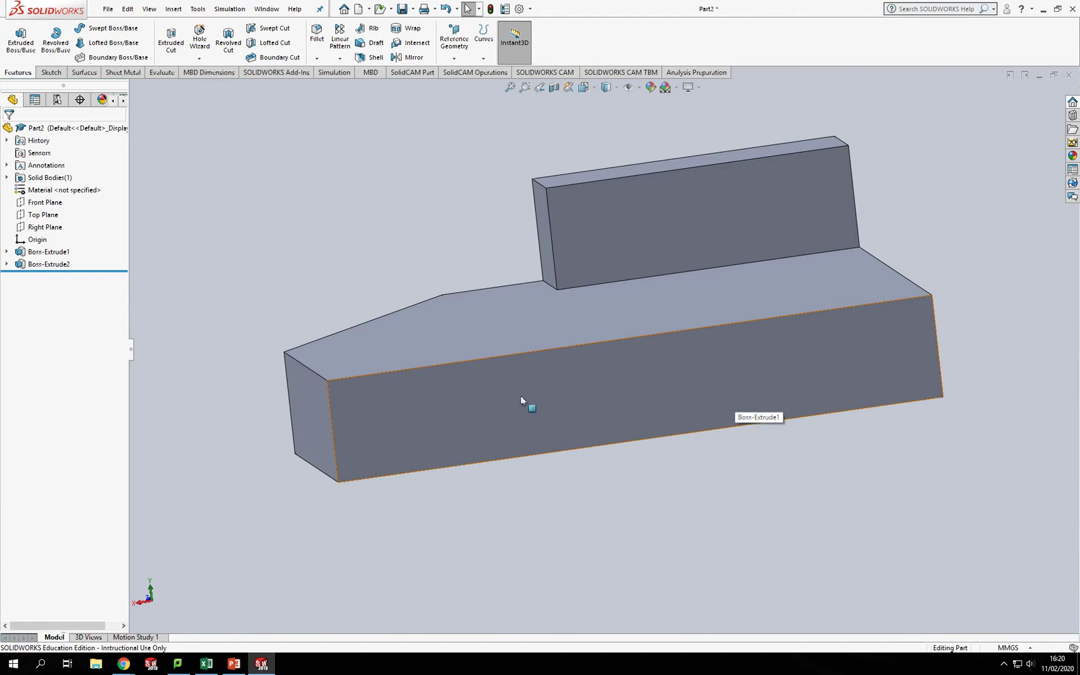
- Open a new sketch on the plate's long side face, viewed straight on and zoomed in
{"action": "left_click", "coordinate": [597, 411]}
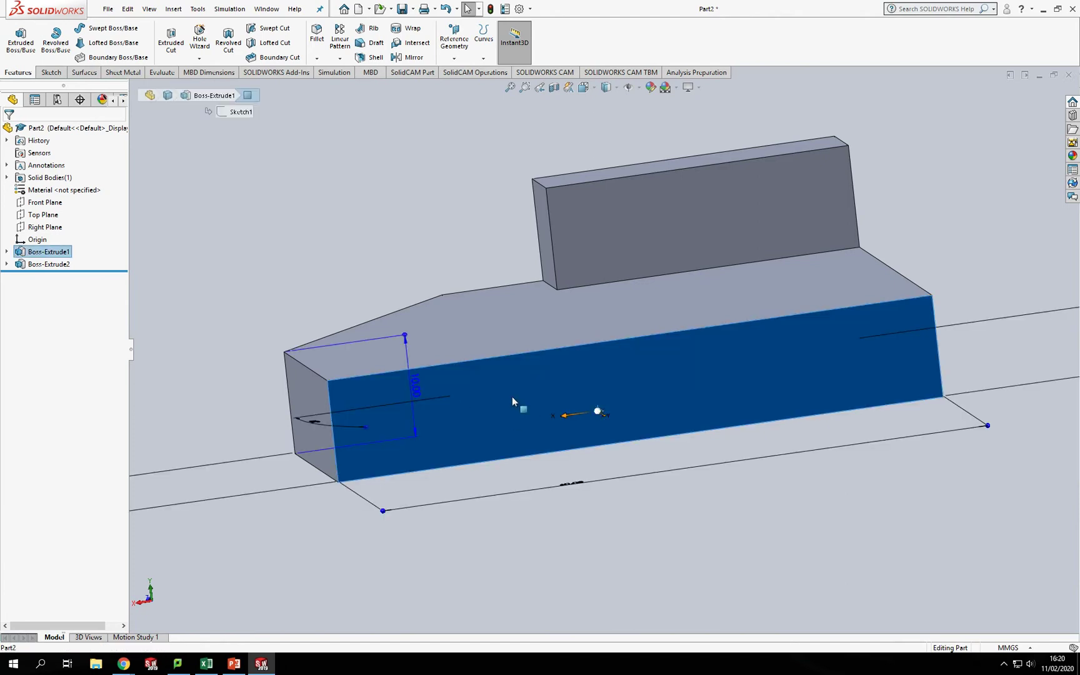
{"action": "left_click", "coordinate": [50, 72]}
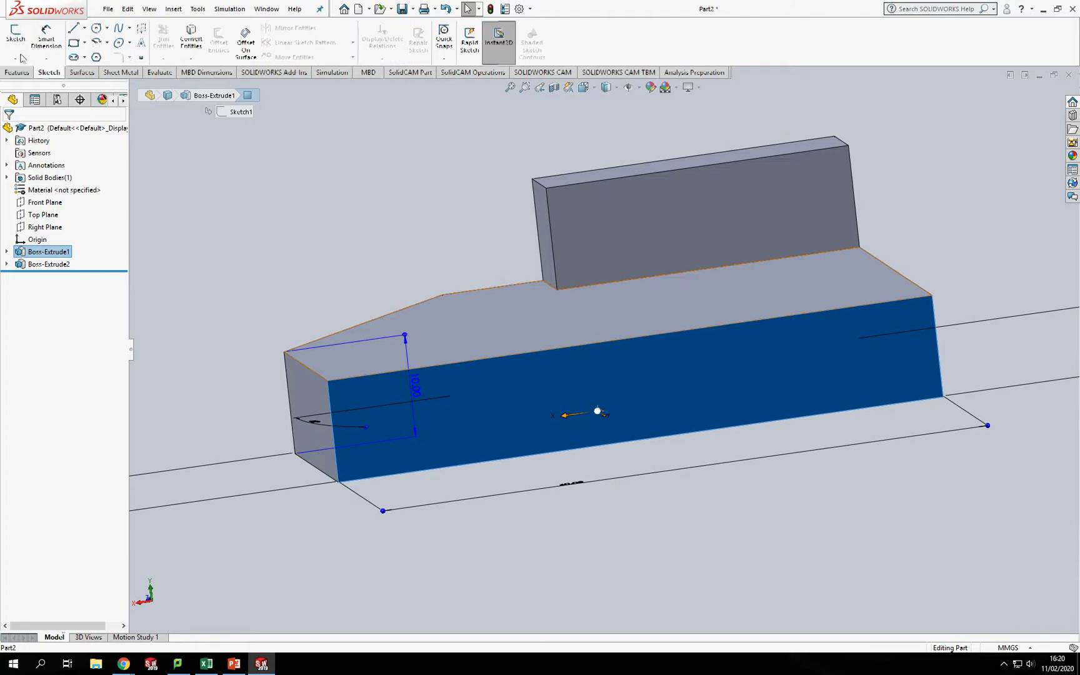
{"action": "left_click", "coordinate": [15, 34]}
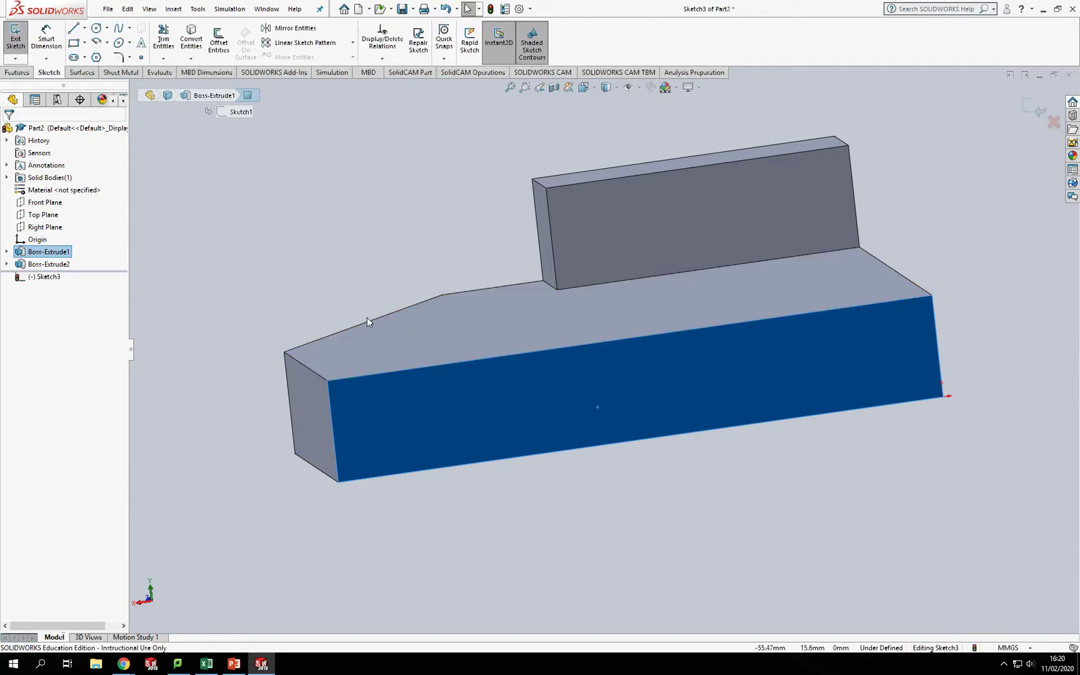
{"action": "key", "text": "space"}
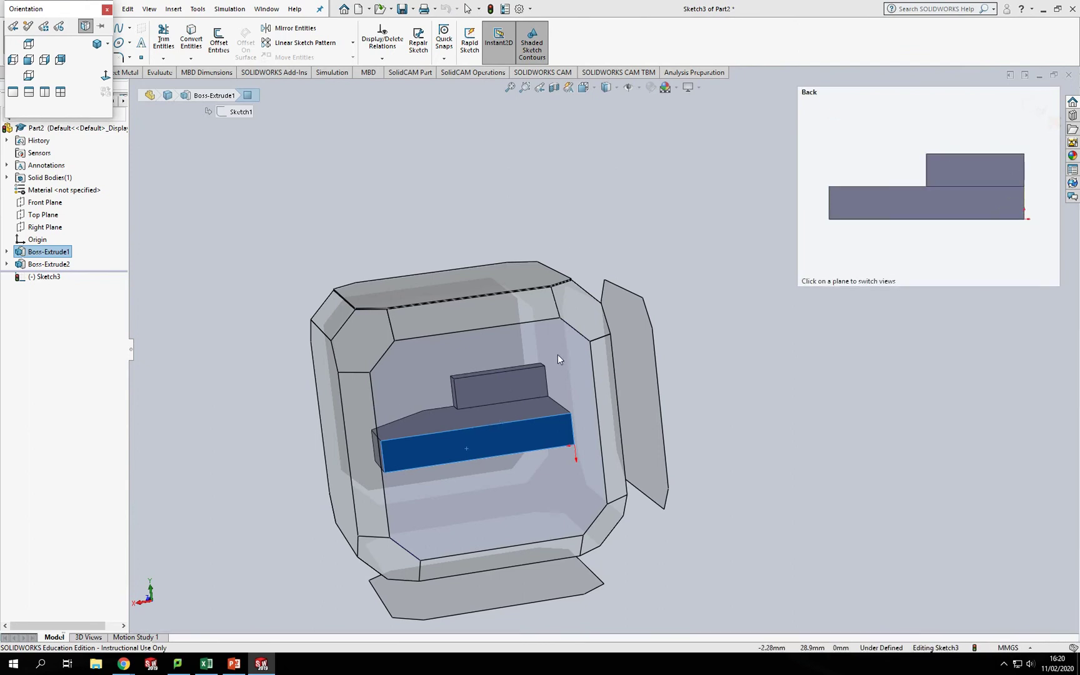
{"action": "left_click", "coordinate": [574, 354]}
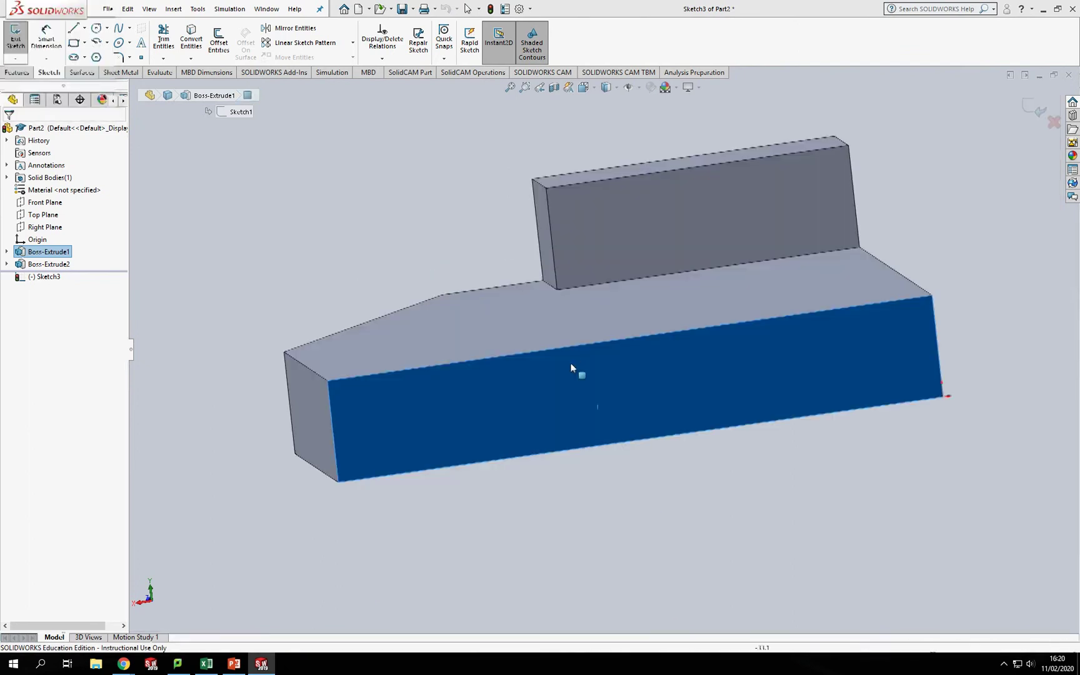
{"action": "scroll", "coordinate": [519, 377], "scroll_direction": "down", "scroll_amount": 1}
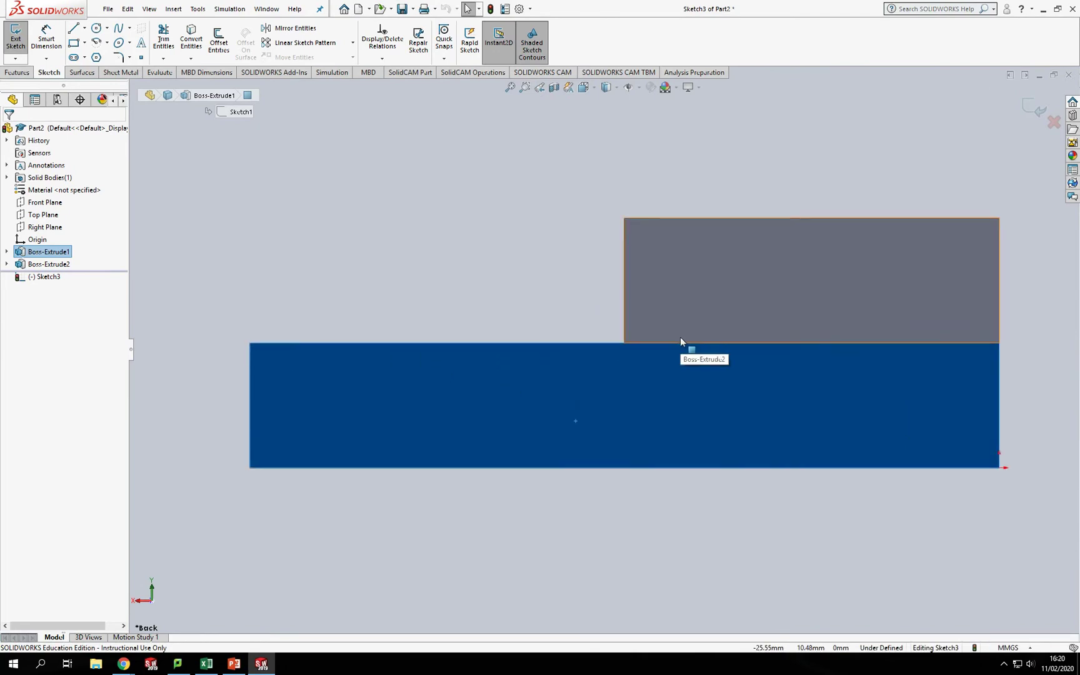
- Draw a closed profile above the plate: vertical left side, flat top, slanted right side
{"action": "left_click", "coordinate": [73, 28]}
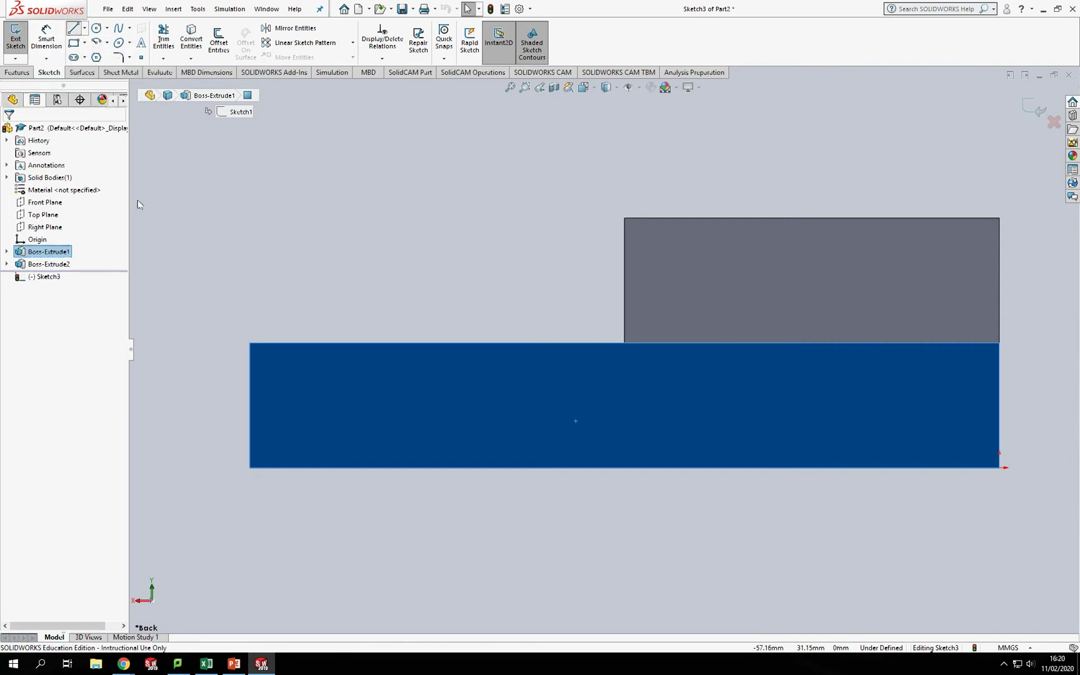
{"action": "left_click", "coordinate": [250, 343]}
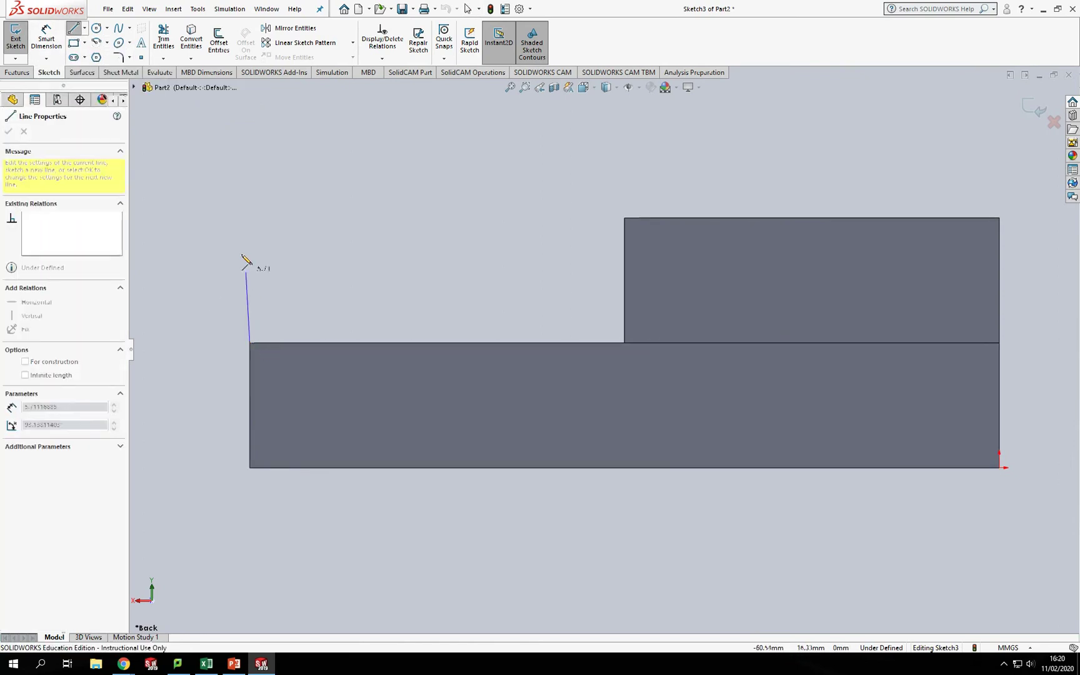
{"action": "left_click", "coordinate": [250, 155]}
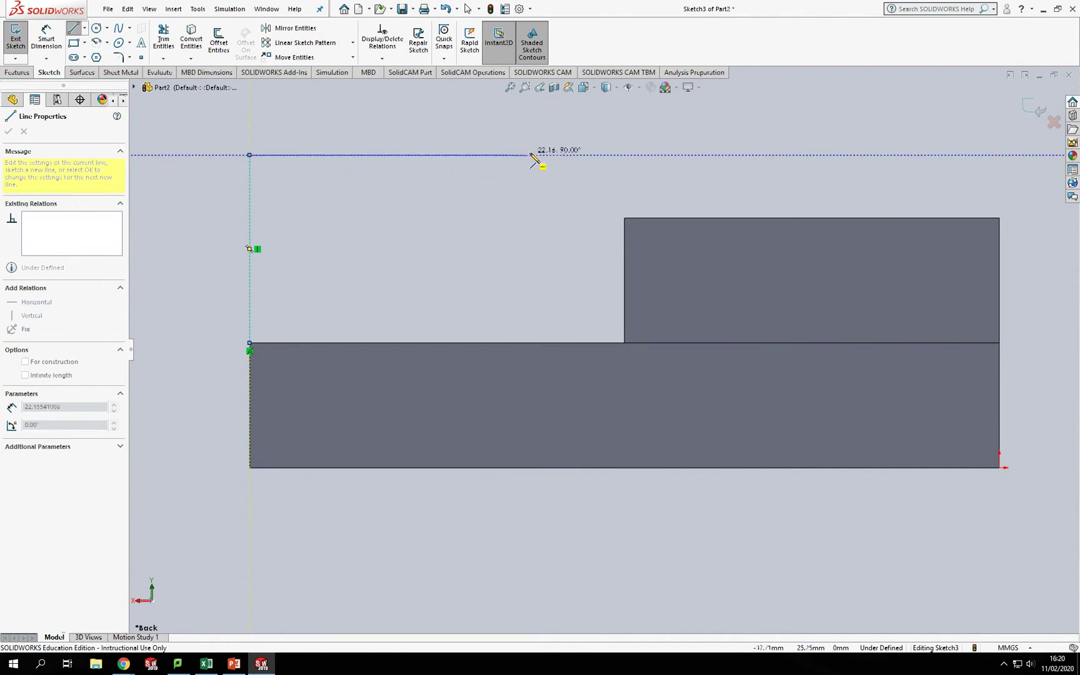
{"action": "left_click", "coordinate": [580, 155]}
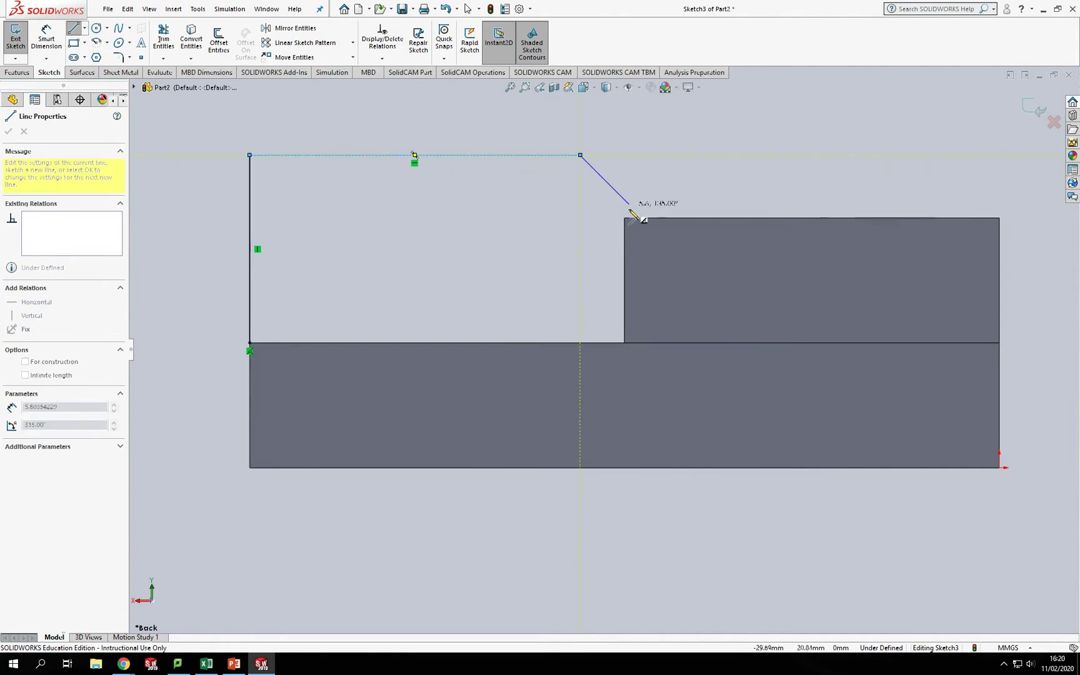
{"action": "left_click", "coordinate": [788, 342]}
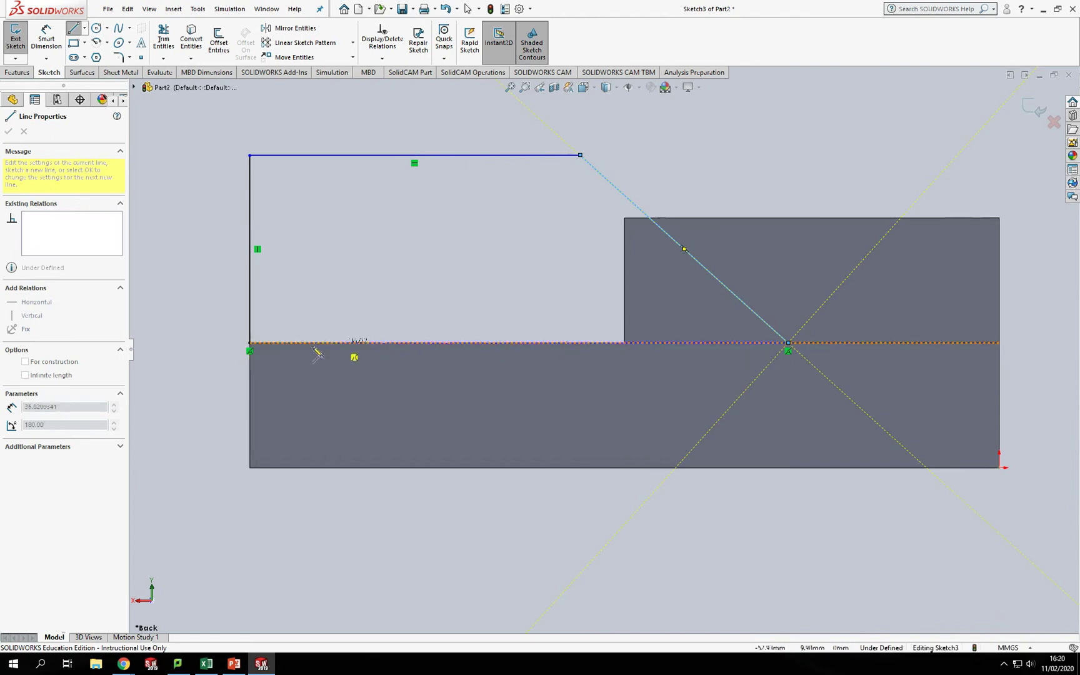
{"action": "left_click", "coordinate": [250, 343]}
{"action": "right_click", "coordinate": [383, 325]}
{"action": "key", "text": "Escape"}
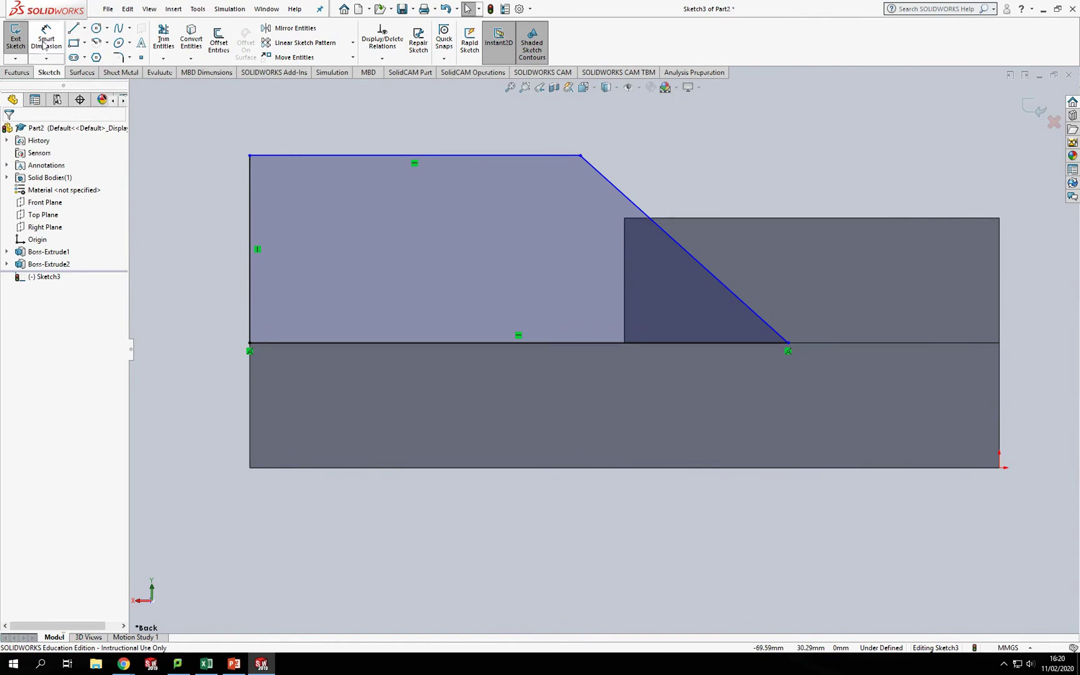
- Dimension the wall profile: 30 mm height, 30 mm top edge, 50 mm base
{"action": "left_click", "coordinate": [46, 39]}
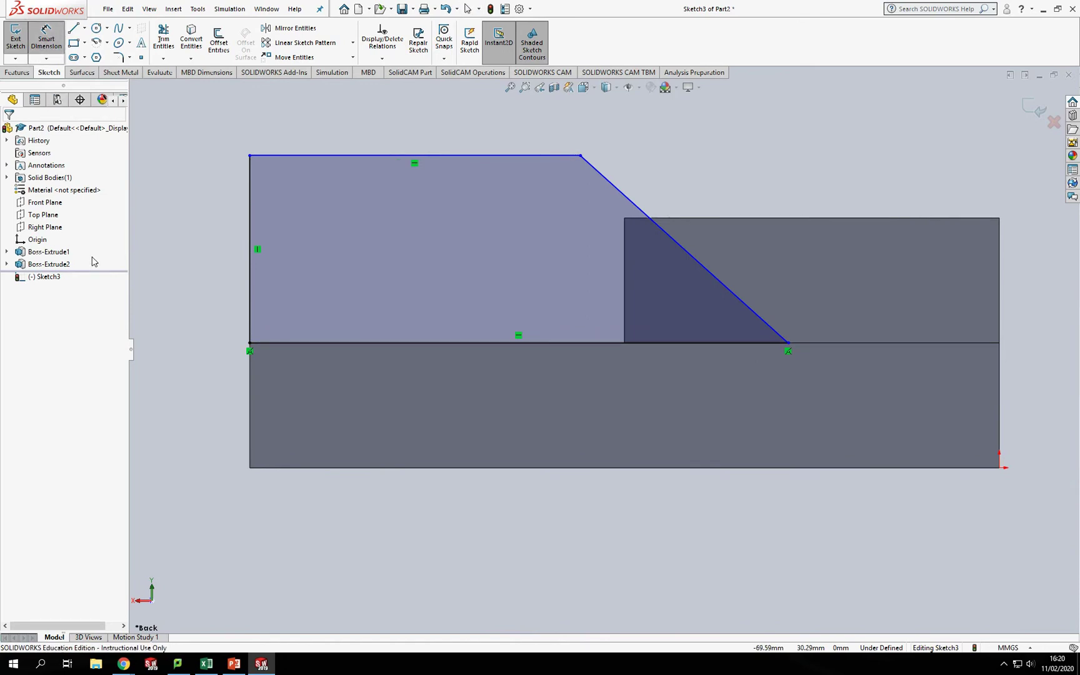
{"action": "left_click", "coordinate": [249, 216]}
{"action": "left_click", "coordinate": [214, 219]}
{"action": "type", "text": "30"}
{"action": "key", "text": "Return"}
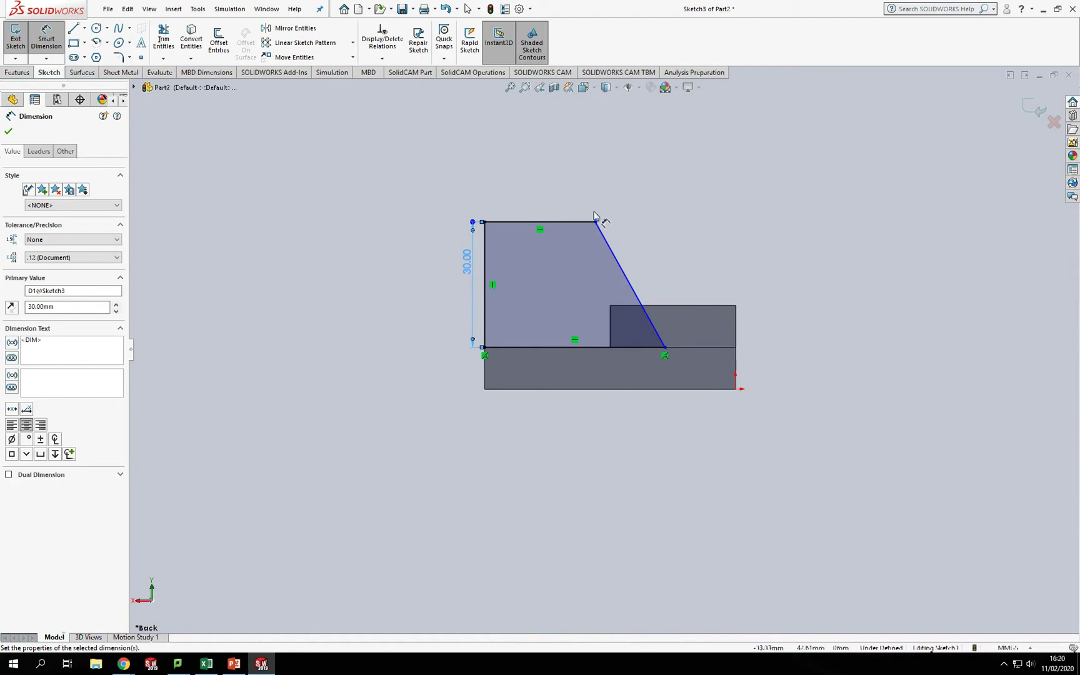
{"action": "left_click", "coordinate": [564, 222]}
{"action": "left_click", "coordinate": [566, 186]}
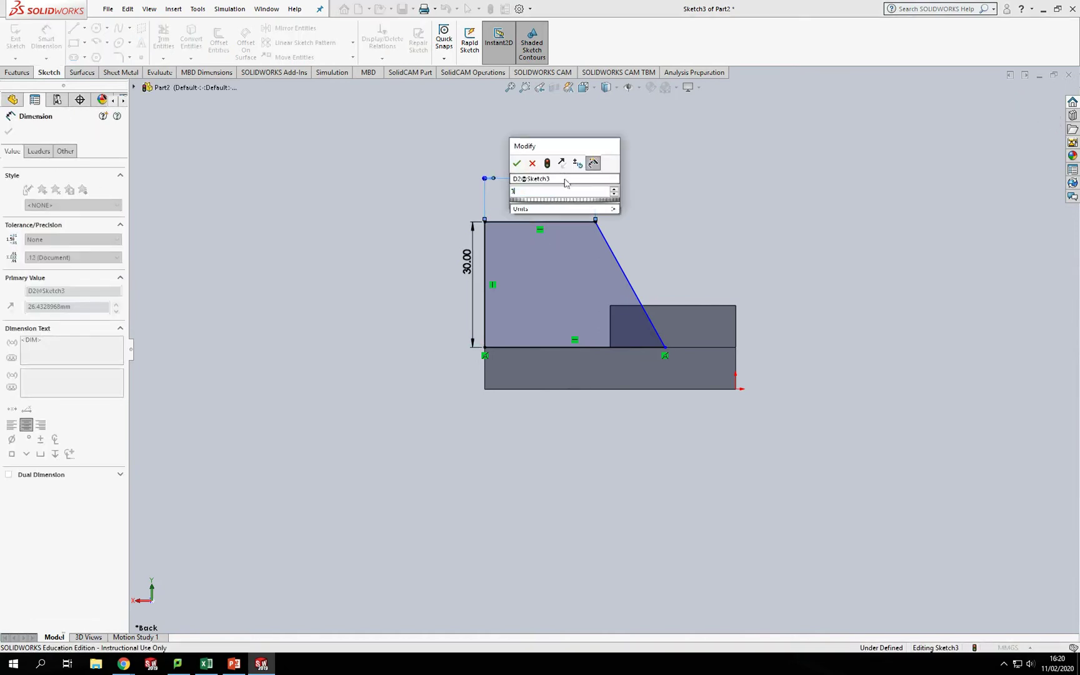
{"action": "type", "text": "30"}
{"action": "key", "text": "Return"}
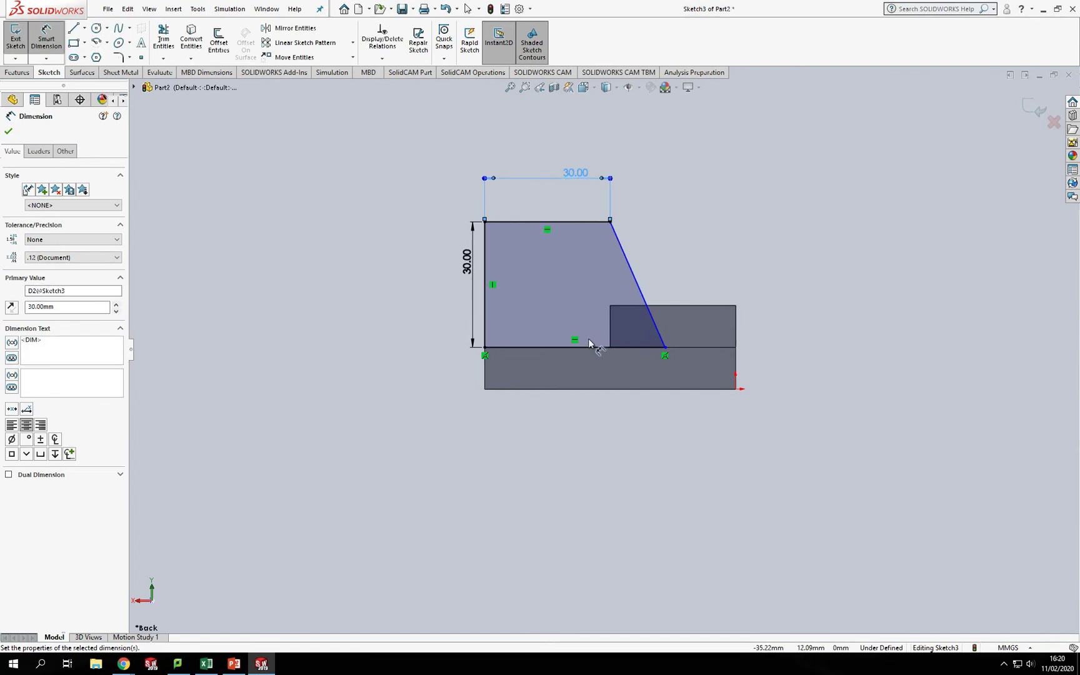
{"action": "left_click", "coordinate": [623, 348]}
{"action": "left_click", "coordinate": [624, 415]}
{"action": "type", "text": "40"}
{"action": "key", "text": "Return"}
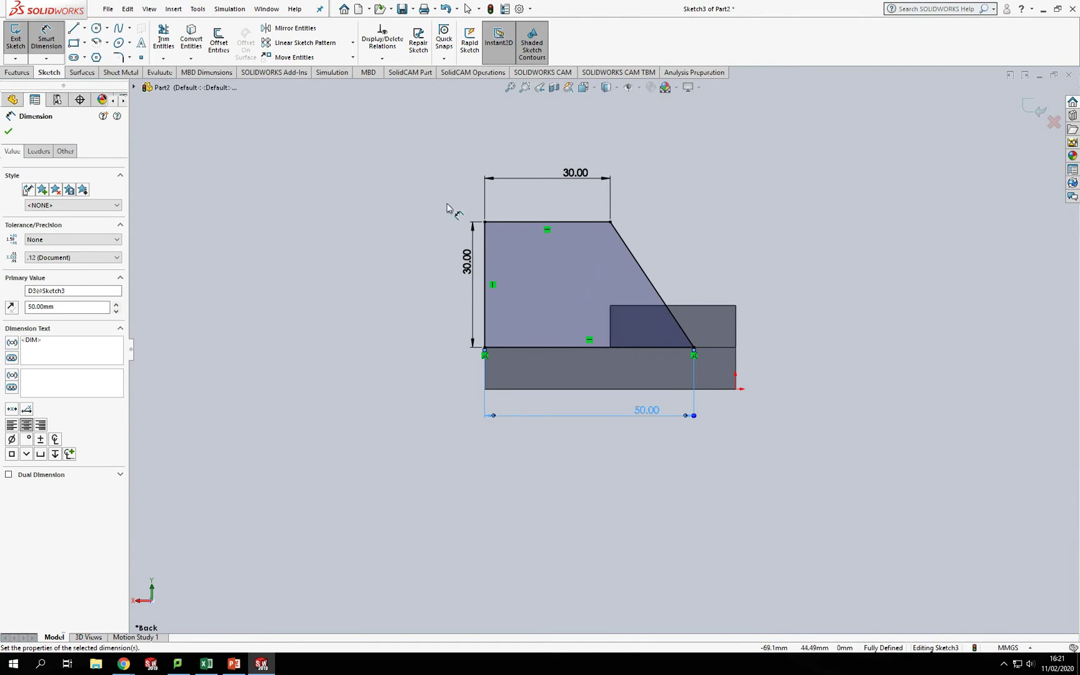
- Draw a small rectangle inside the angled wall profile
{"action": "left_click", "coordinate": [75, 44]}
{"action": "left_click_drag", "start_coordinate": [530, 278], "coordinate": [571, 250]}
{"action": "key", "text": "Escape"}
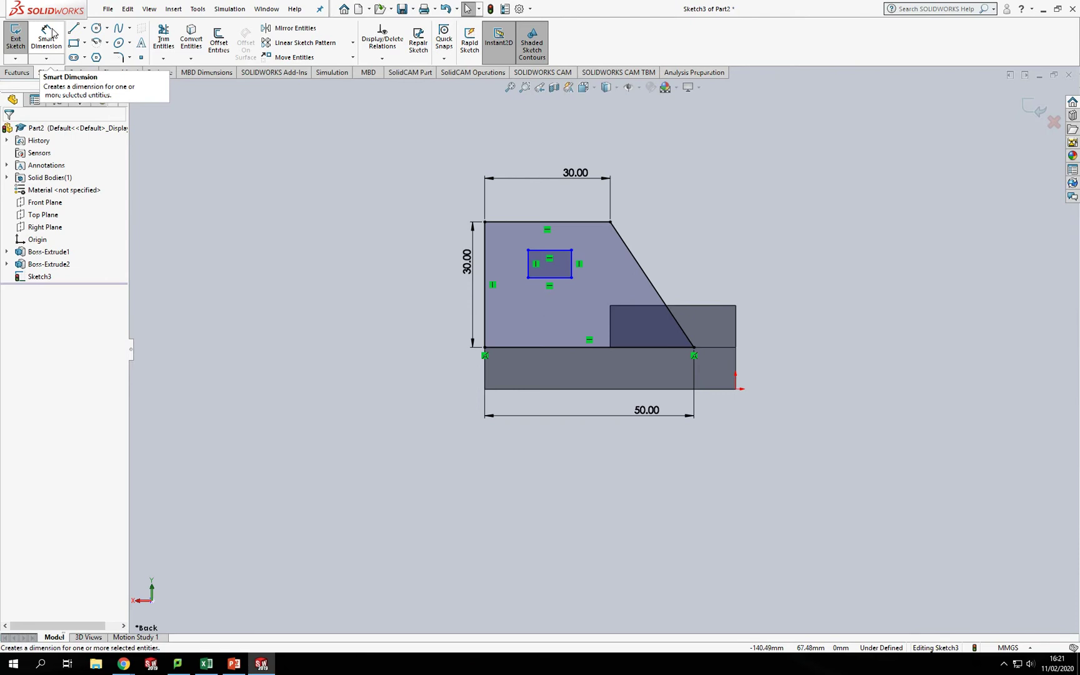
- Dimension the rectangle to a 10 × 10 mm square and drag it lower
{"action": "left_click", "coordinate": [53, 32]}
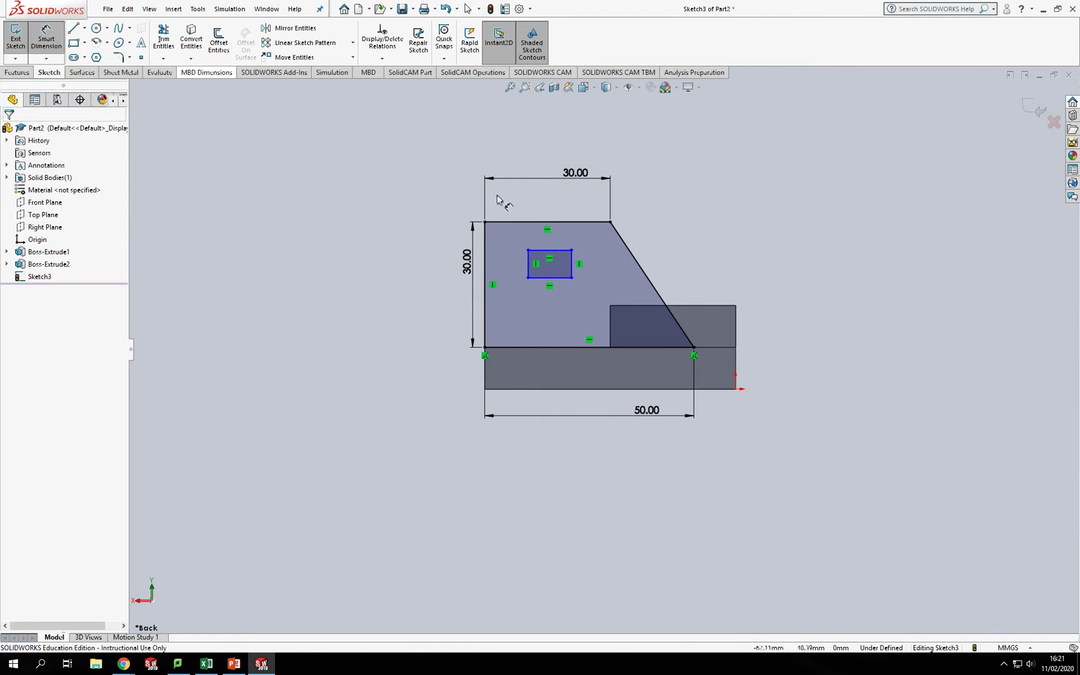
{"action": "left_click", "coordinate": [529, 264]}
{"action": "left_click", "coordinate": [514, 268]}
{"action": "type", "text": "10"}
{"action": "key", "text": "Return"}
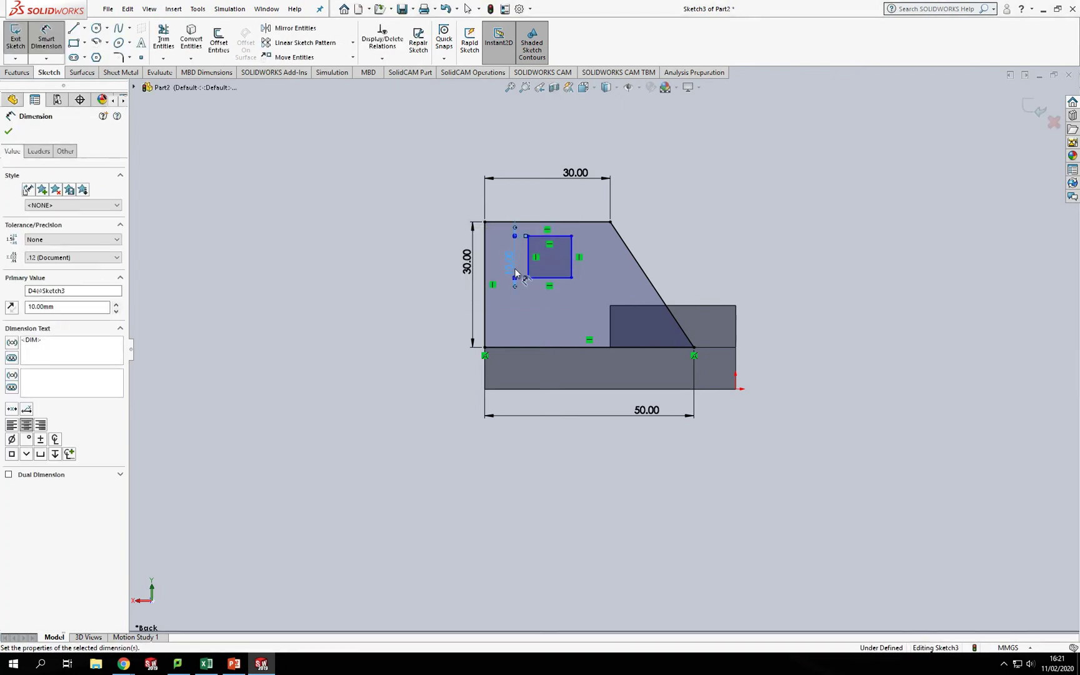
{"action": "left_click", "coordinate": [550, 277]}
{"action": "left_click", "coordinate": [556, 307]}
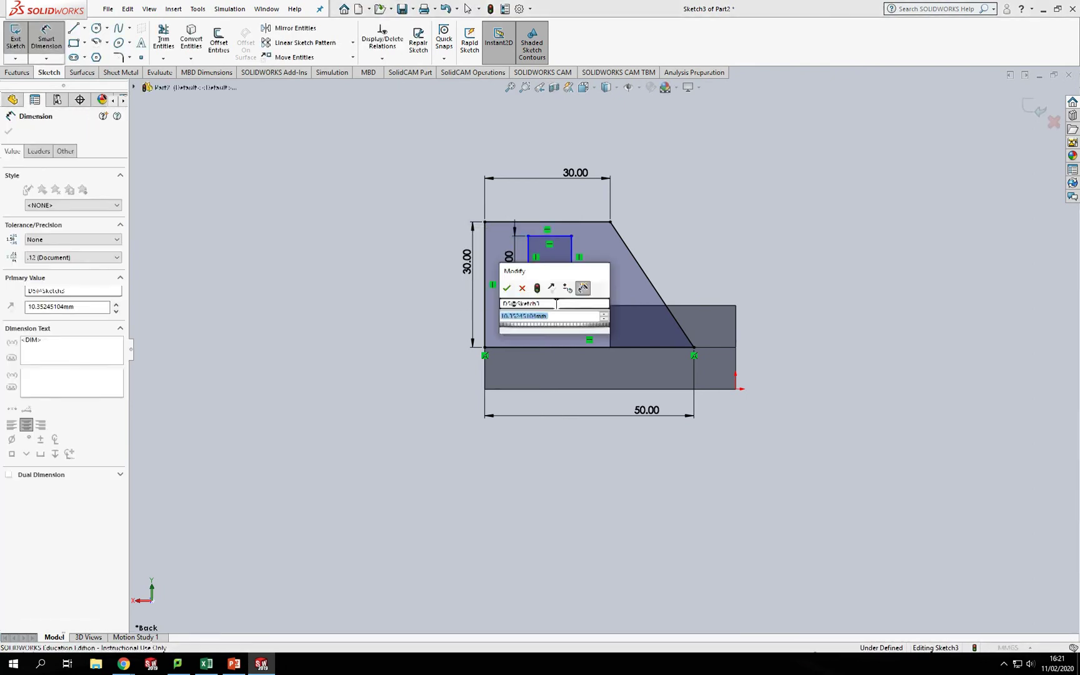
{"action": "type", "text": "10"}
{"action": "key", "text": "Return"}
{"action": "key", "text": "Escape"}
{"action": "mouse_move", "coordinate": [529, 240]}
{"action": "left_mouse_down"}
{"action": "mouse_move", "coordinate": [527, 254]}
{"action": "mouse_move", "coordinate": [517, 247]}
{"action": "left_mouse_up"}
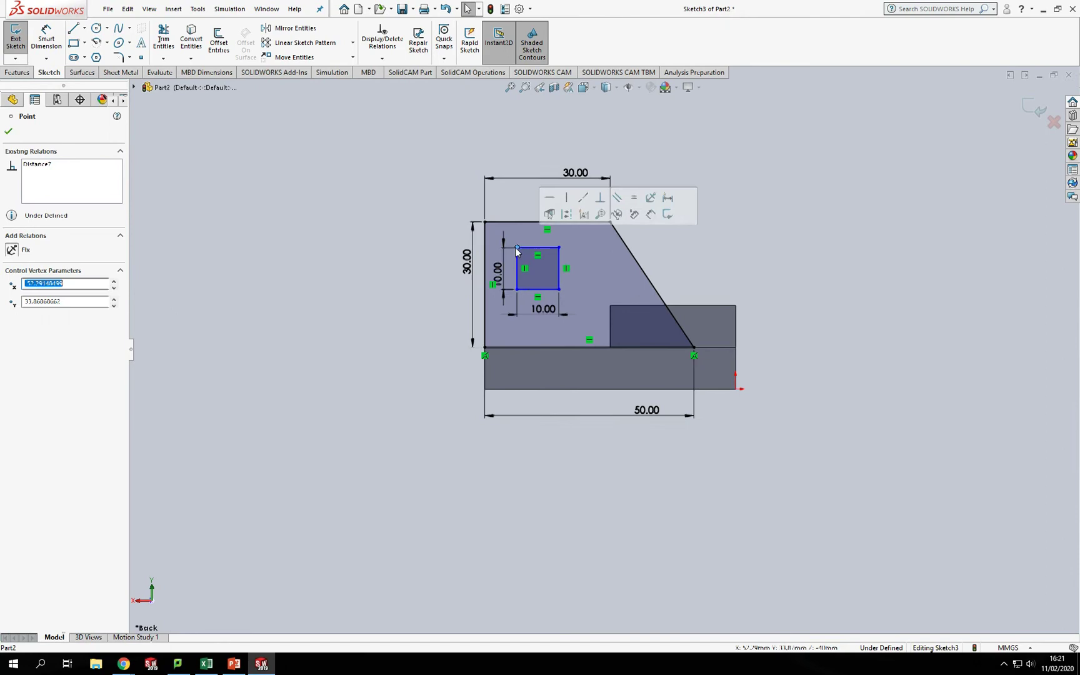
- Dimension the square 10 mm below the profile's top edge and 10 mm from its outer left edge
{"action": "left_click", "coordinate": [46, 37]}
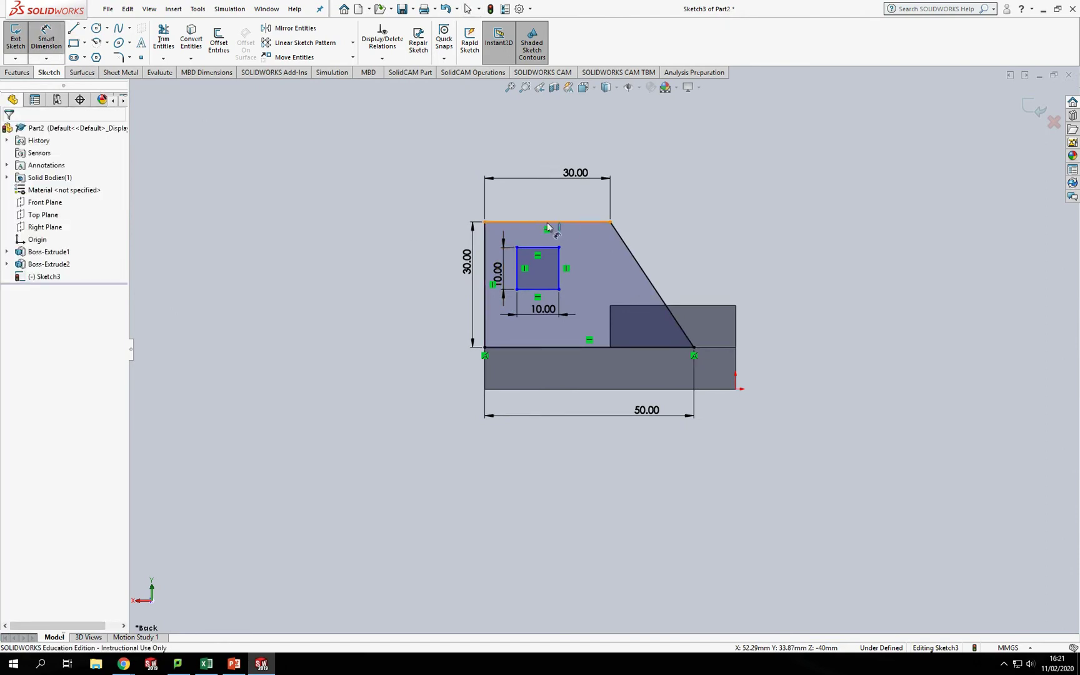
{"action": "left_click", "coordinate": [567, 223]}
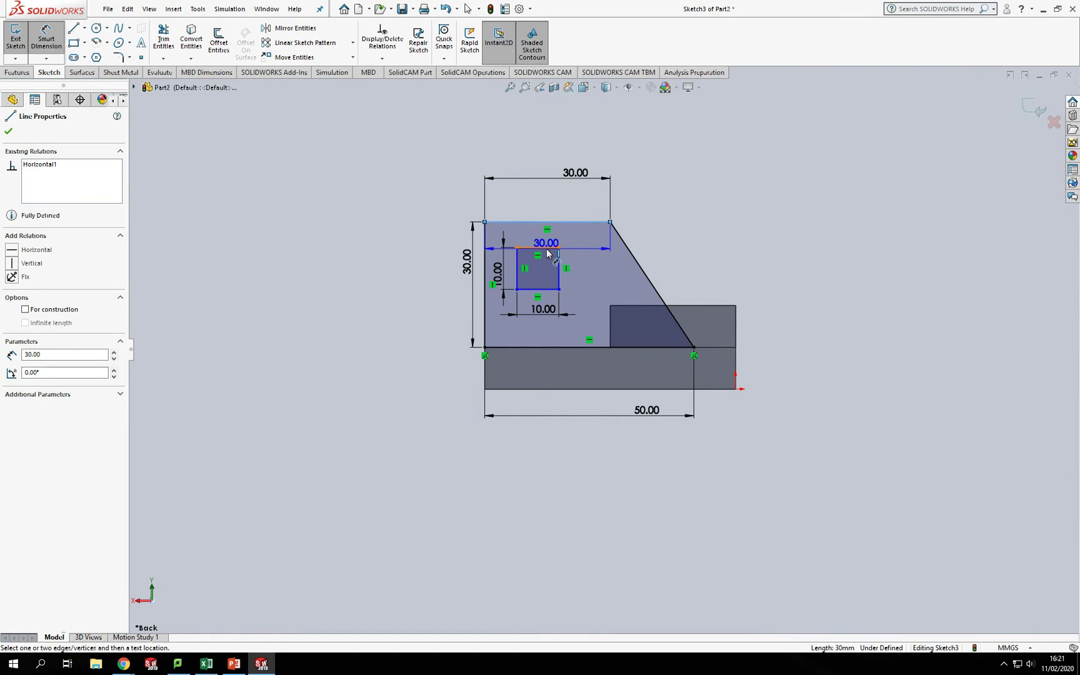
{"action": "left_click", "coordinate": [547, 248]}
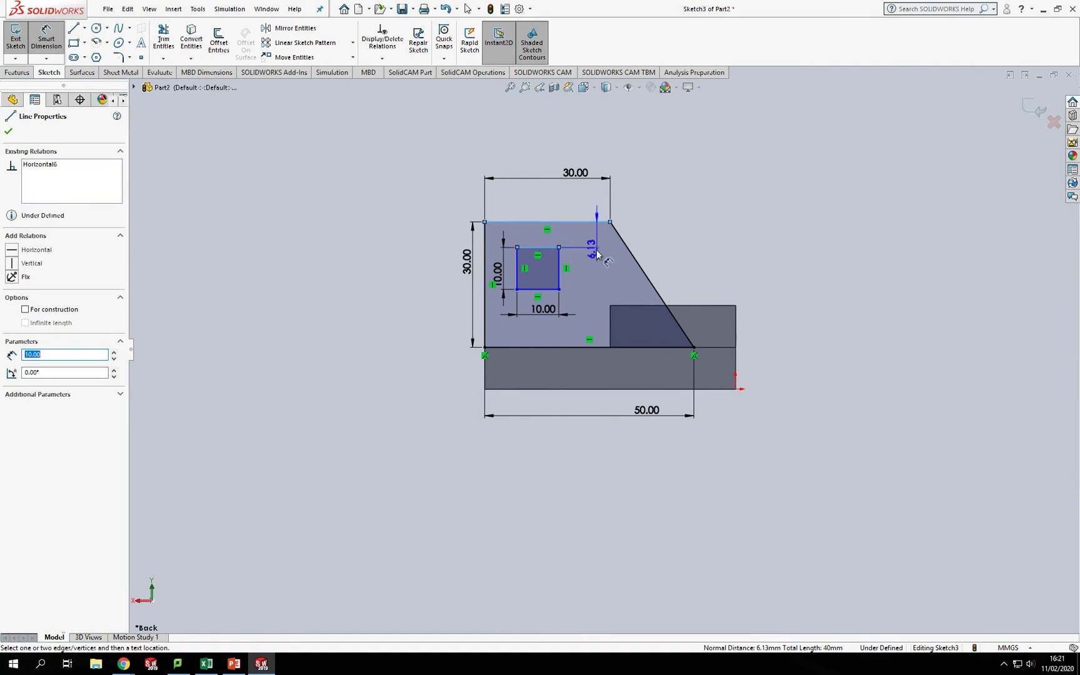
{"action": "left_click", "coordinate": [596, 274]}
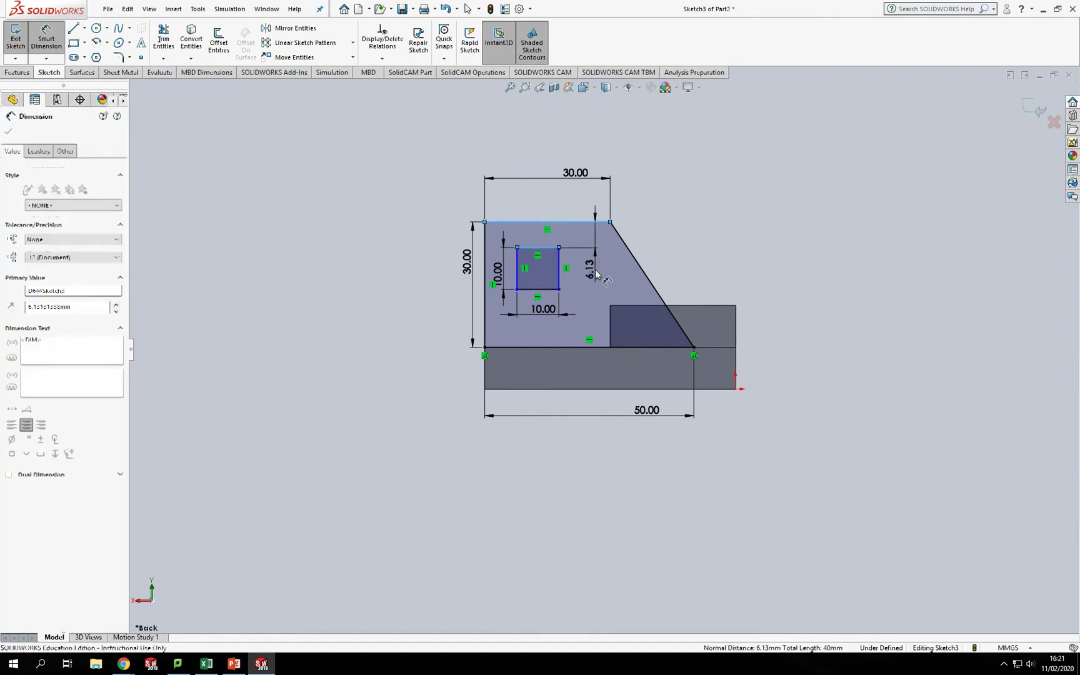
{"action": "type", "text": "10"}
{"action": "key", "text": "Return"}
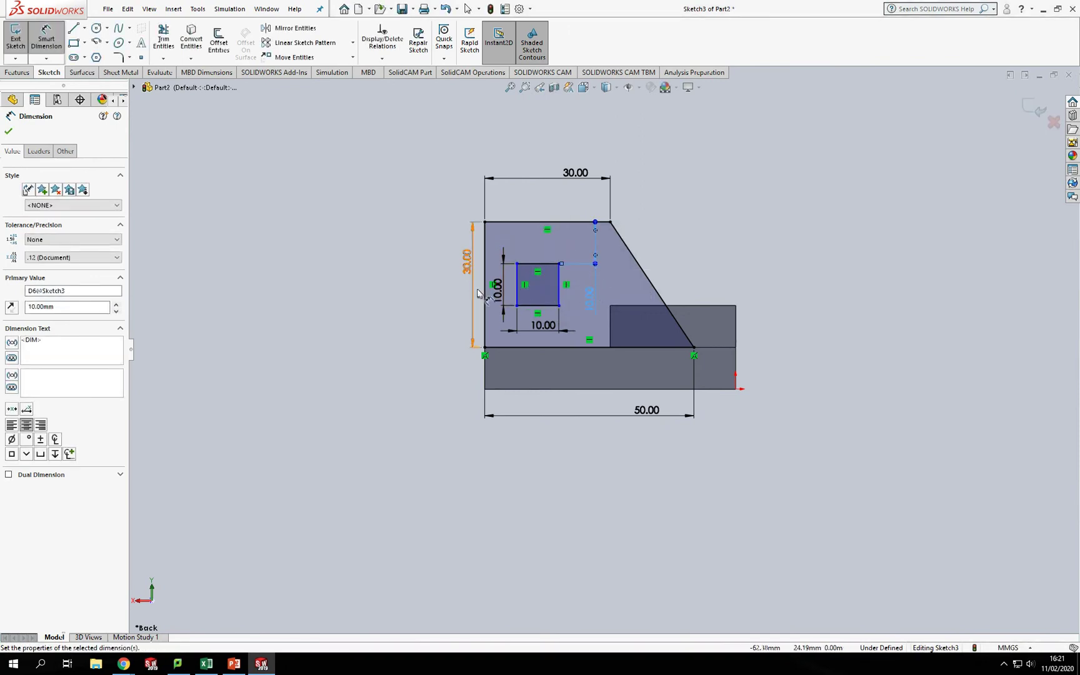
{"action": "left_click", "coordinate": [517, 289]}
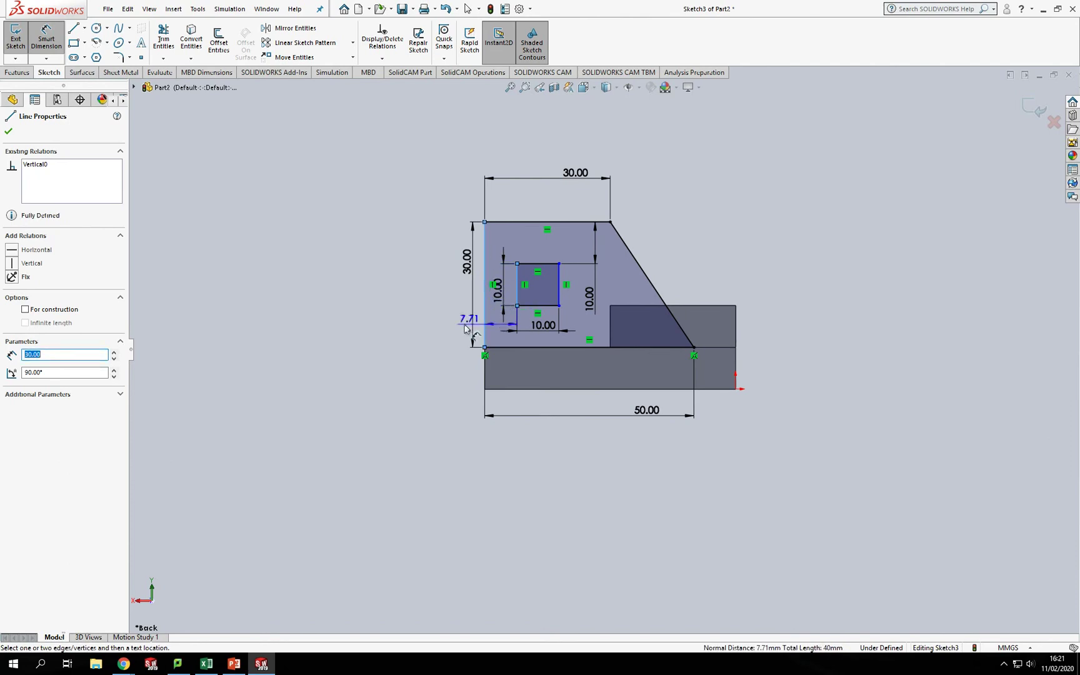
{"action": "left_click", "coordinate": [484, 306]}
{"action": "left_click", "coordinate": [400, 311]}
{"action": "type", "text": "10"}
{"action": "key", "text": "Return"}
{"action": "key", "text": "Escape"}
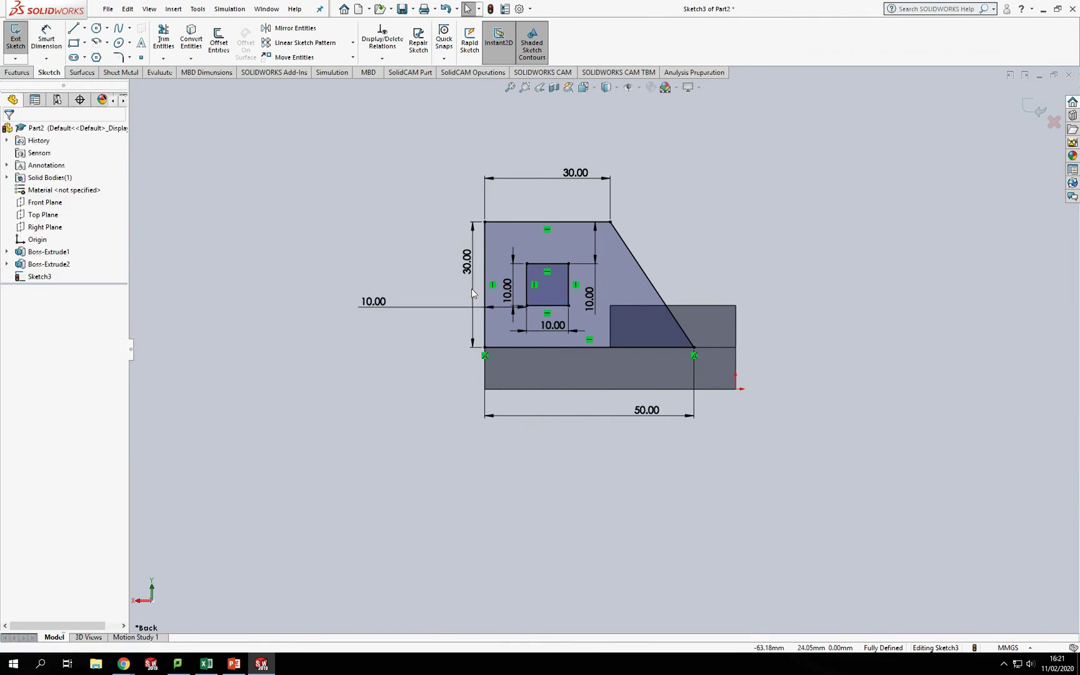
- Move the 30.00 height and square width dimensions to tidy the sketch
{"action": "left_click_drag", "start_coordinate": [458, 270], "coordinate": [341, 270]}
{"action": "left_click_drag", "start_coordinate": [397, 300], "coordinate": [409, 304]}
{"action": "left_click", "coordinate": [515, 238]}
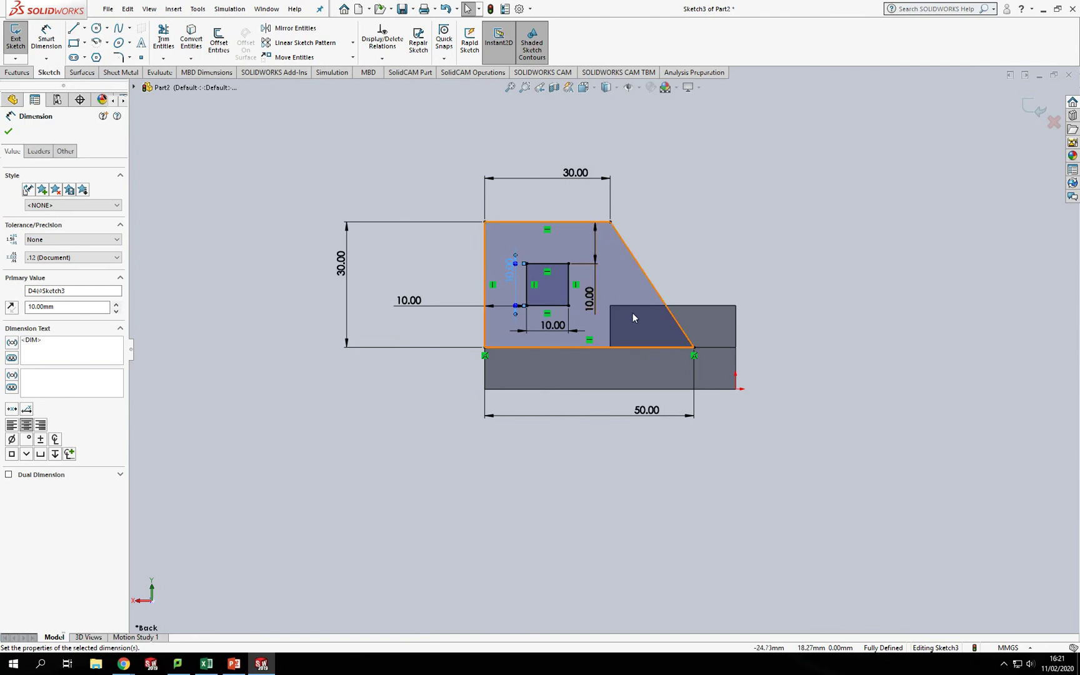
{"action": "key", "text": "Escape"}
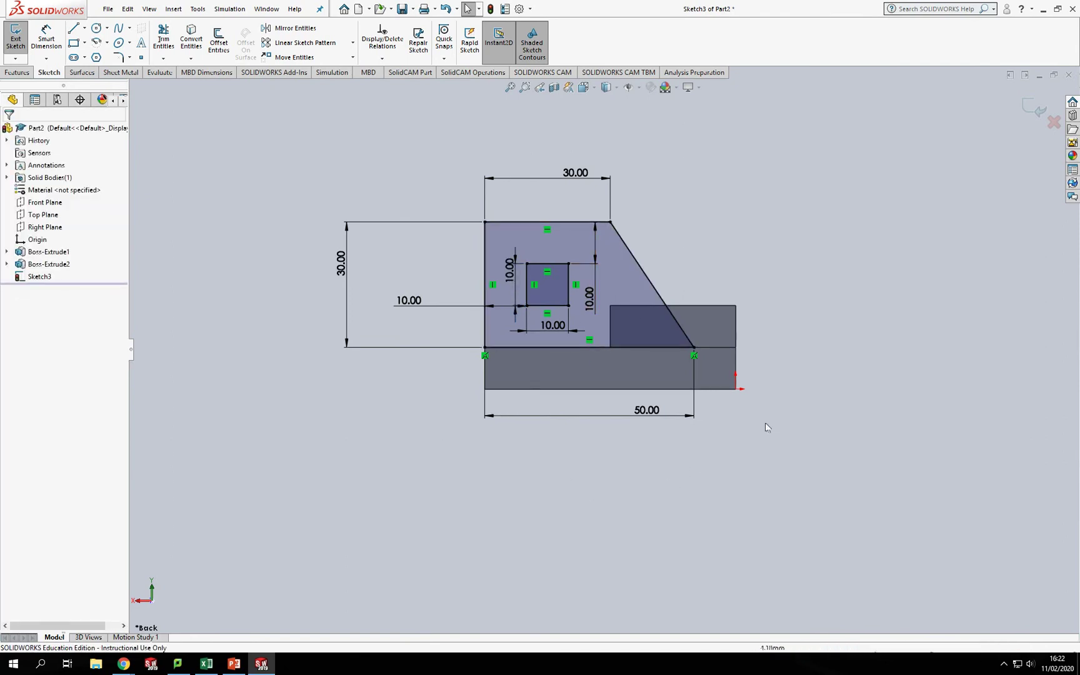
- Extrude the wall sketch as a 10 mm blind boss with the direction reversed over the slab
{"action": "left_click", "coordinate": [17, 72]}
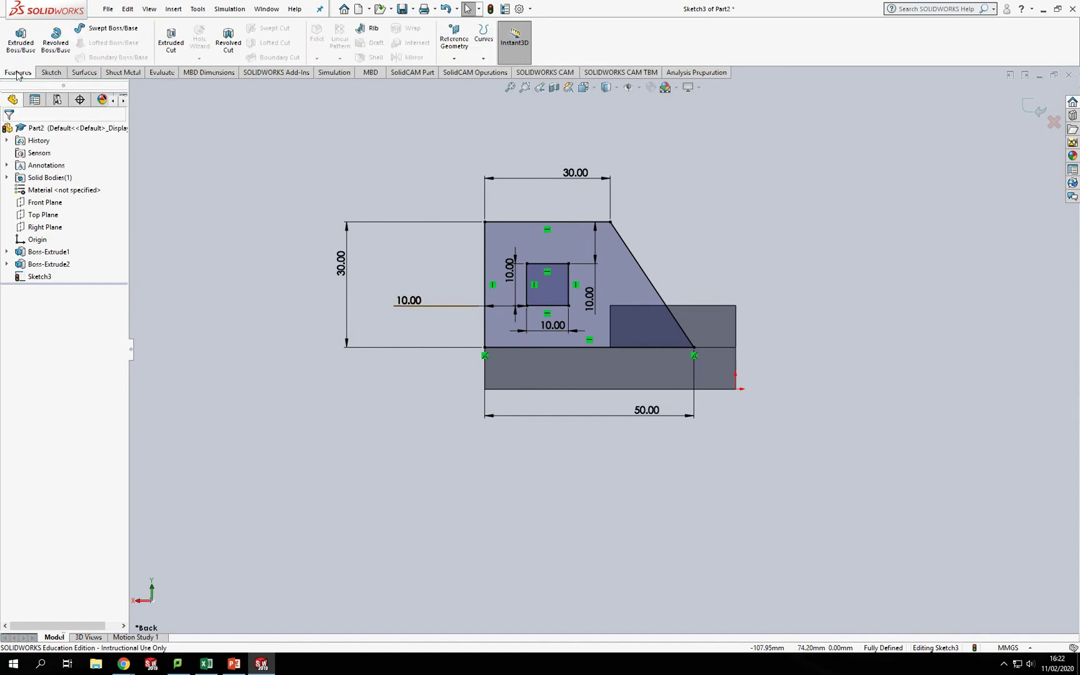
{"action": "left_click", "coordinate": [21, 39]}
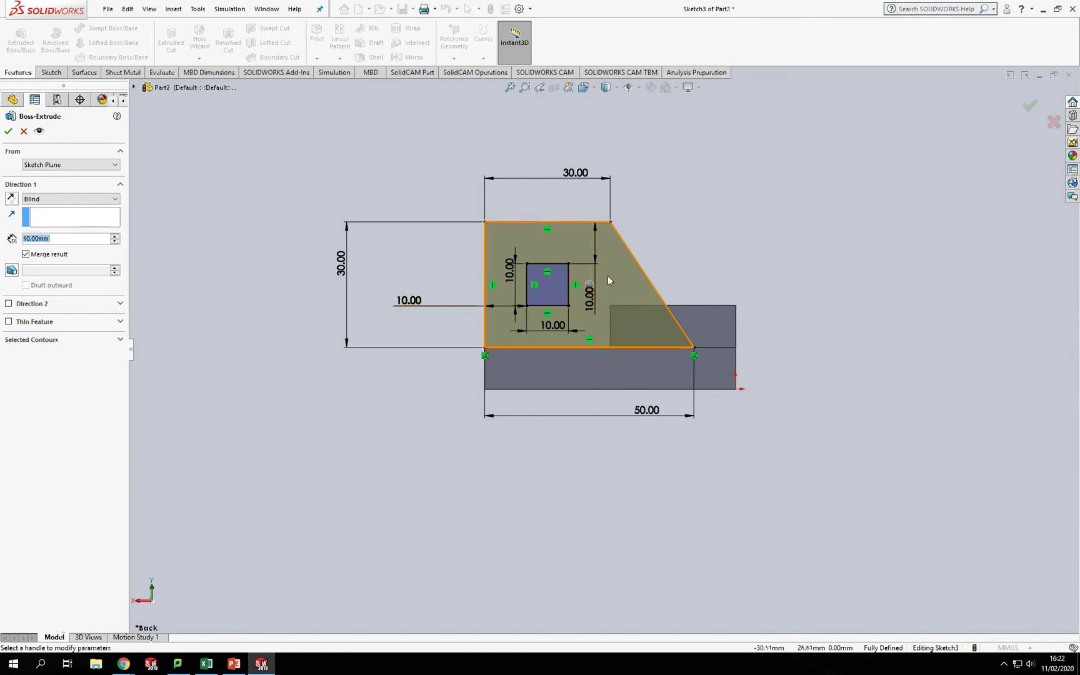
{"action": "middle_click_drag", "start_coordinate": [843, 241], "coordinate": [744, 278]}
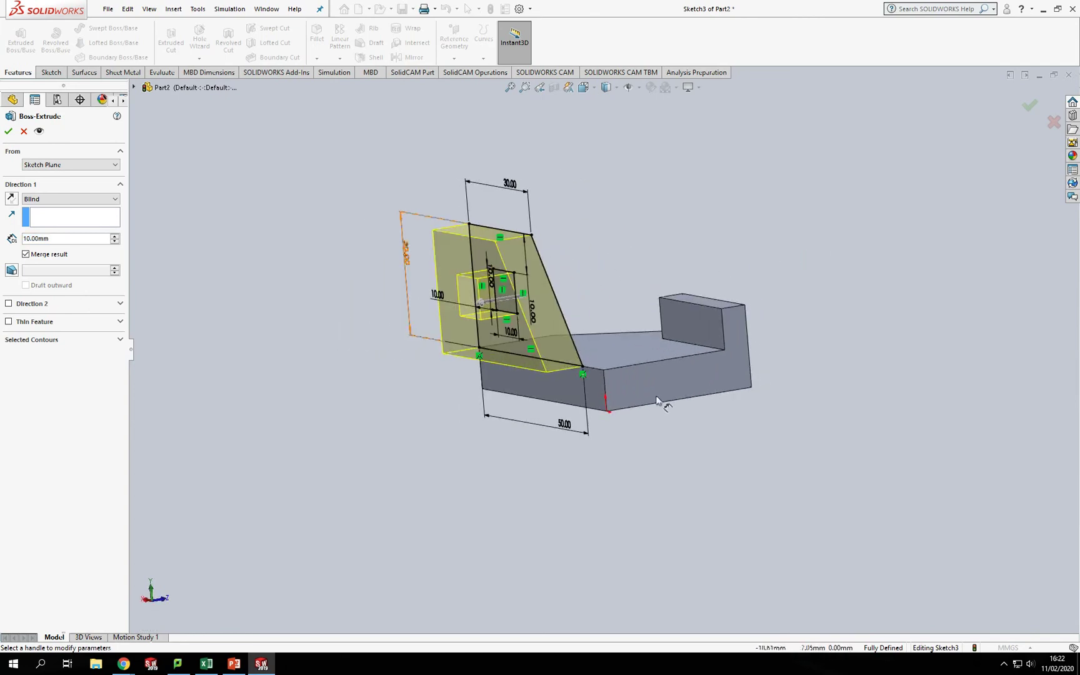
{"action": "middle_click_drag", "start_coordinate": [663, 403], "coordinate": [575, 366]}
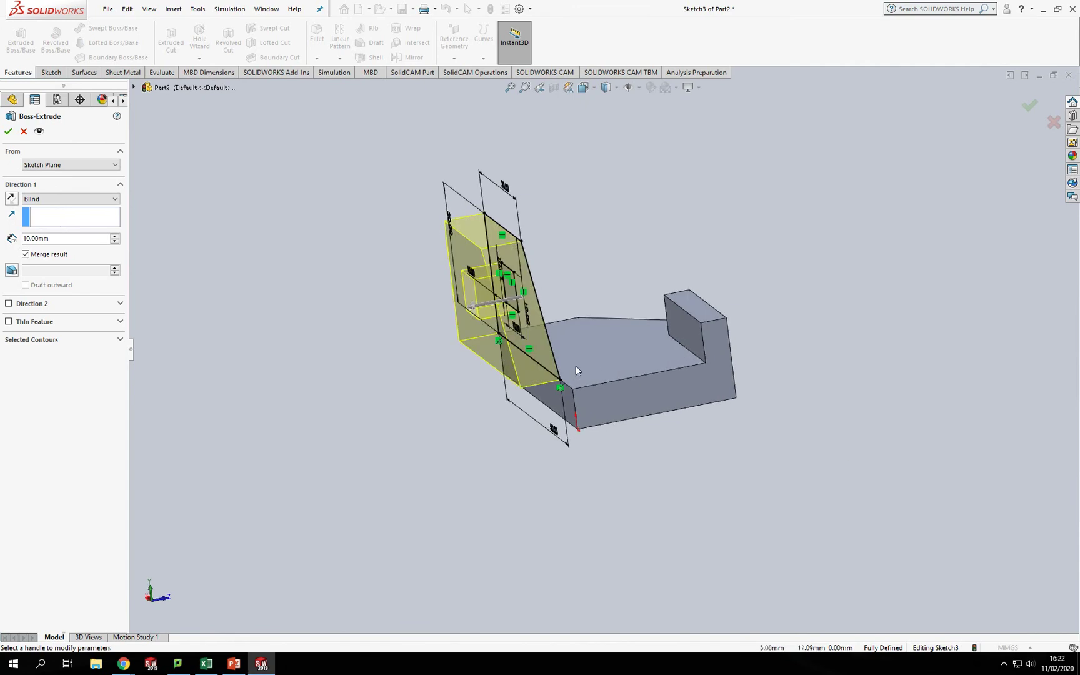
{"action": "left_click", "coordinate": [11, 199]}
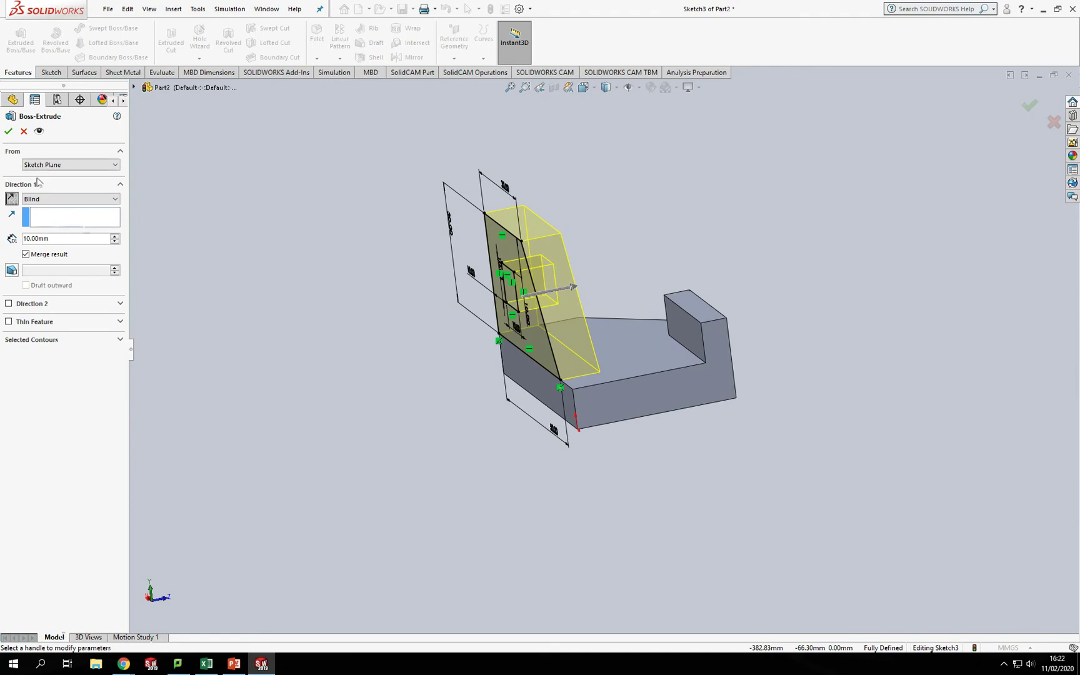
{"action": "left_click", "coordinate": [8, 130]}
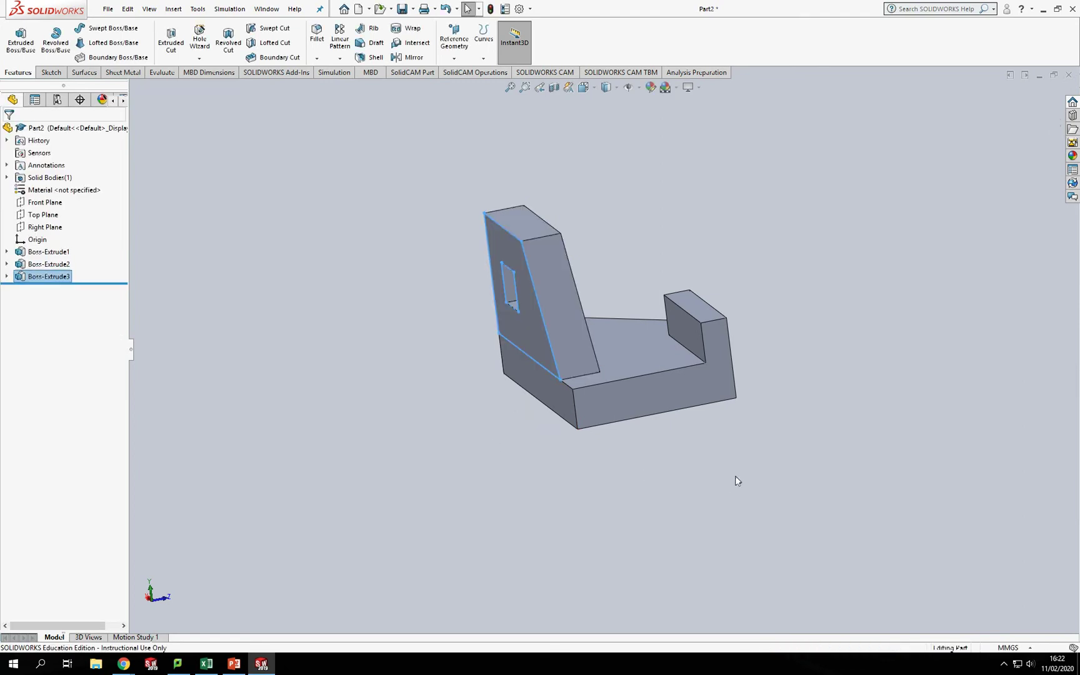
{"action": "middle_click_drag", "start_coordinate": [776, 462], "coordinate": [741, 460]}
{"action": "scroll", "coordinate": [812, 268], "scroll_direction": "down", "scroll_amount": 2}
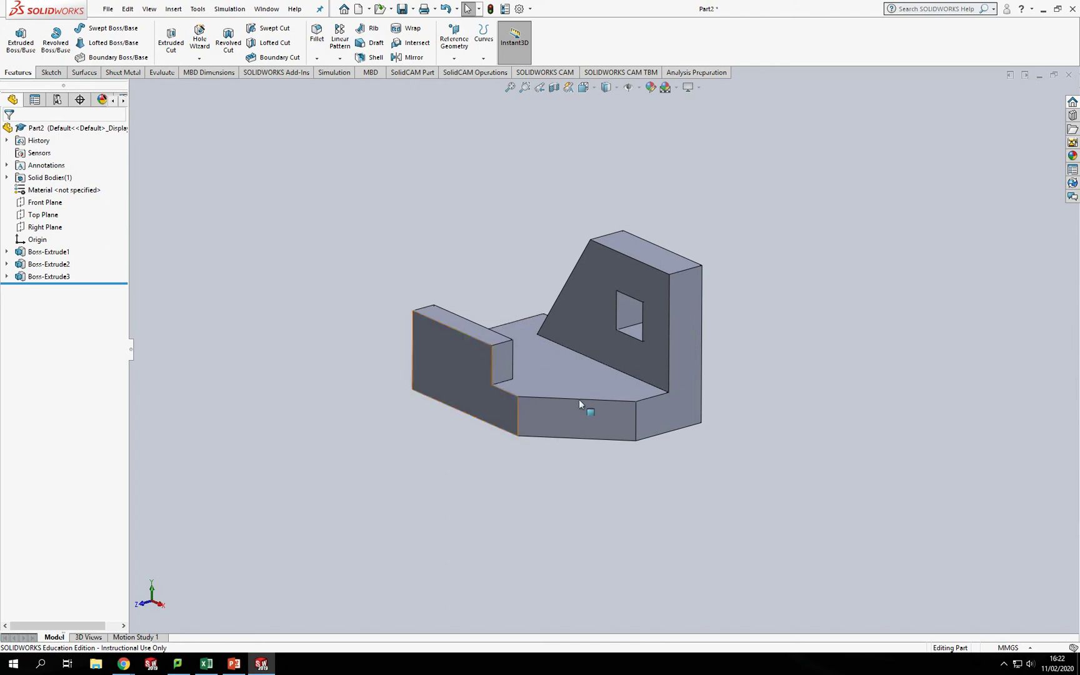
- Assign 201 Annealed Stainless Steel (SS) as the part's material
{"action": "right_click", "coordinate": [69, 193]}
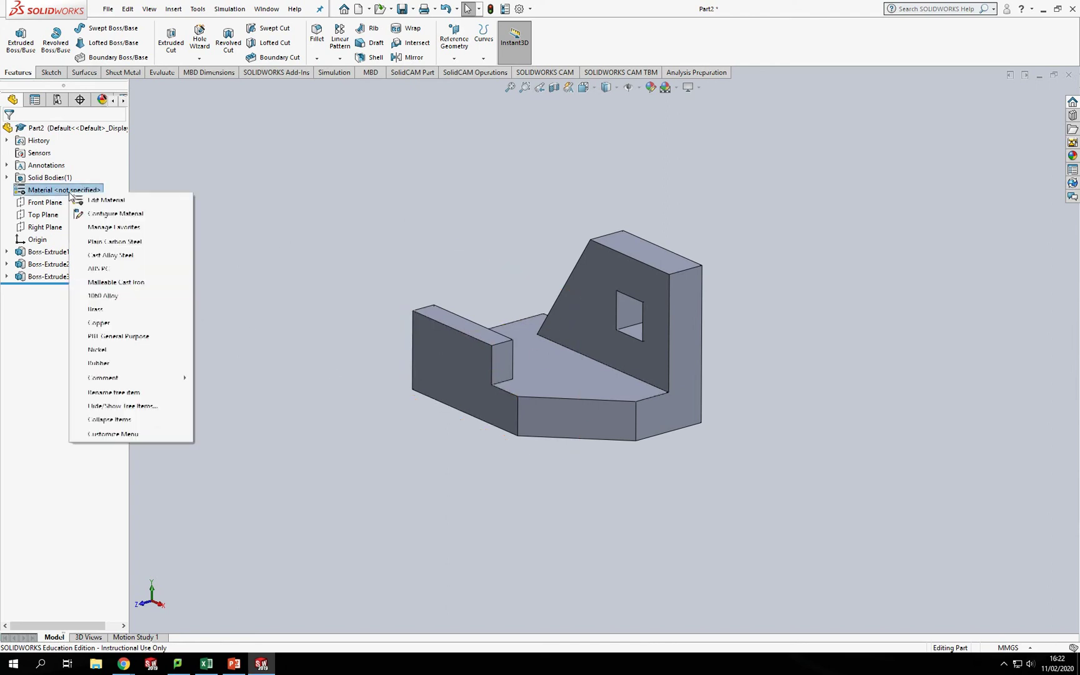
{"action": "left_click", "coordinate": [100, 200]}
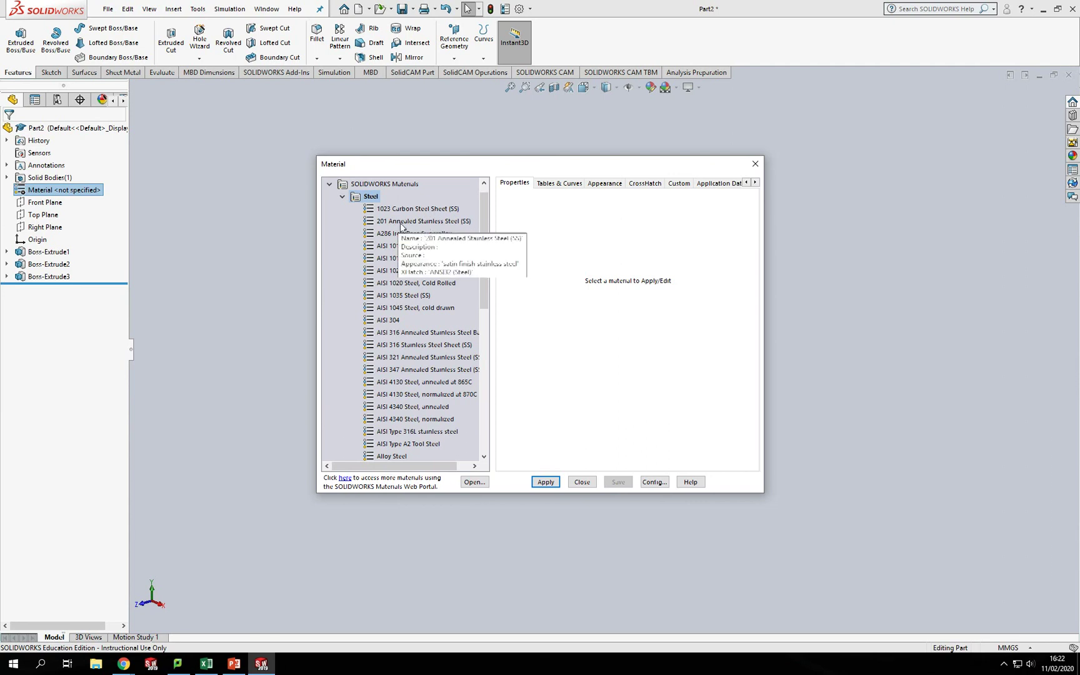
{"action": "left_click", "coordinate": [417, 223]}
{"action": "left_click", "coordinate": [556, 483]}
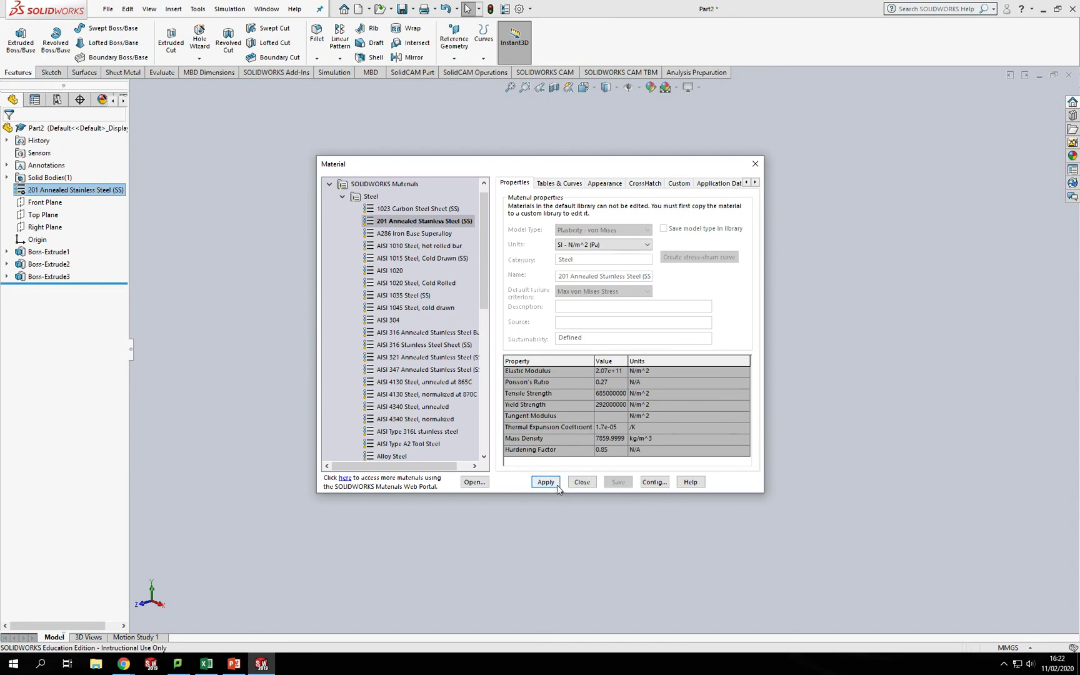
{"action": "left_click", "coordinate": [582, 481]}
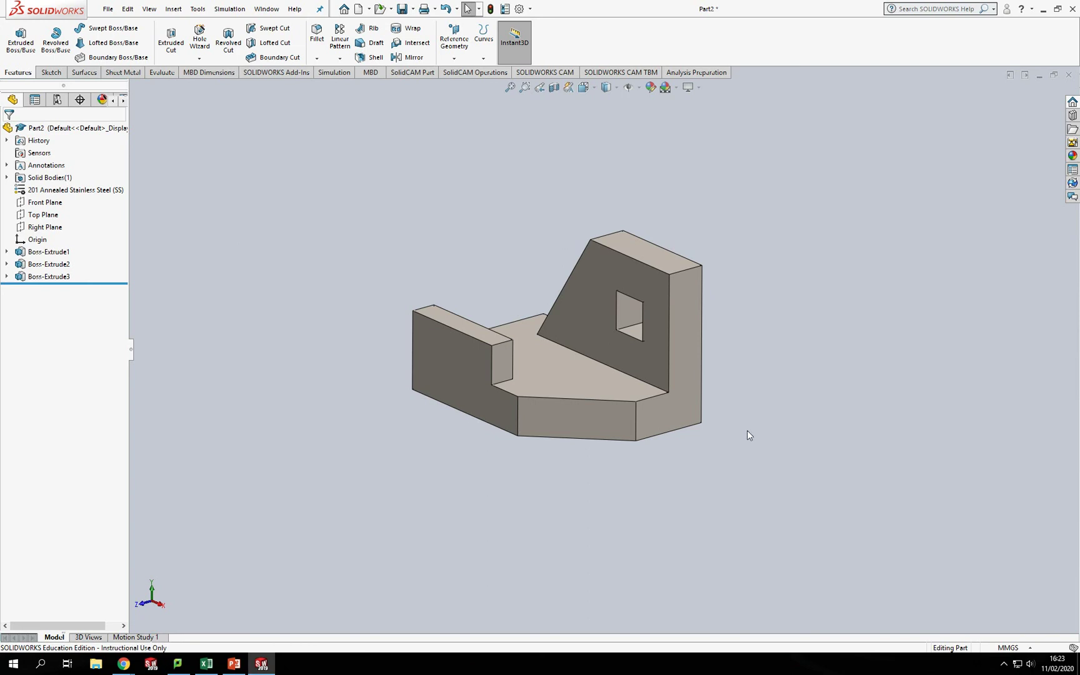
{"action": "middle_click_drag", "start_coordinate": [725, 434], "coordinate": [770, 343]}
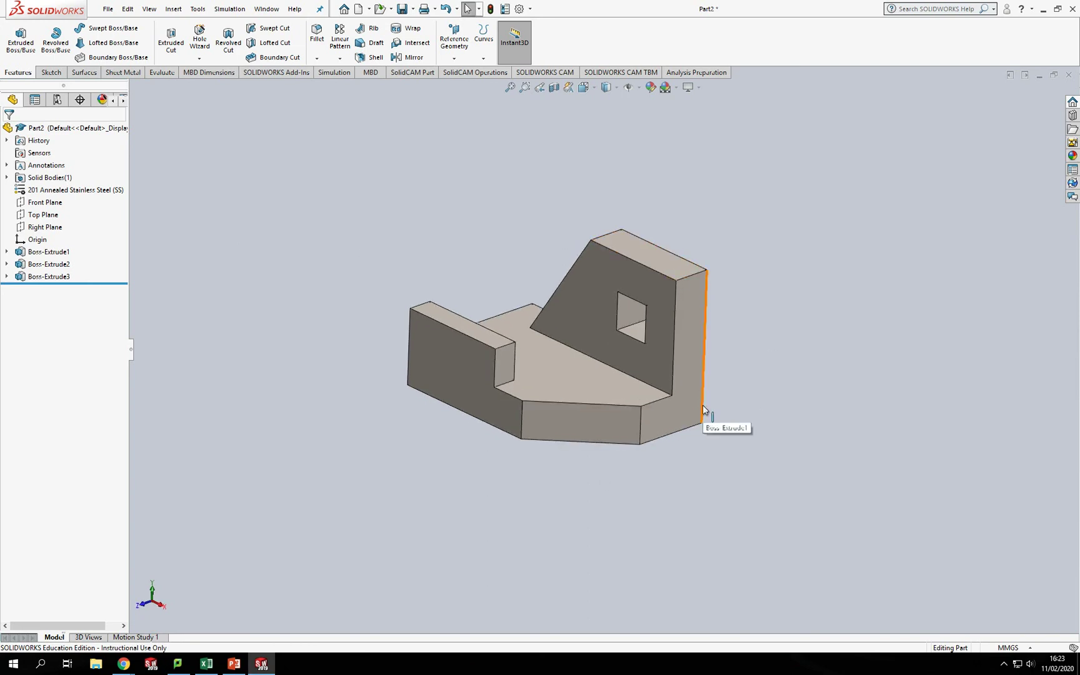